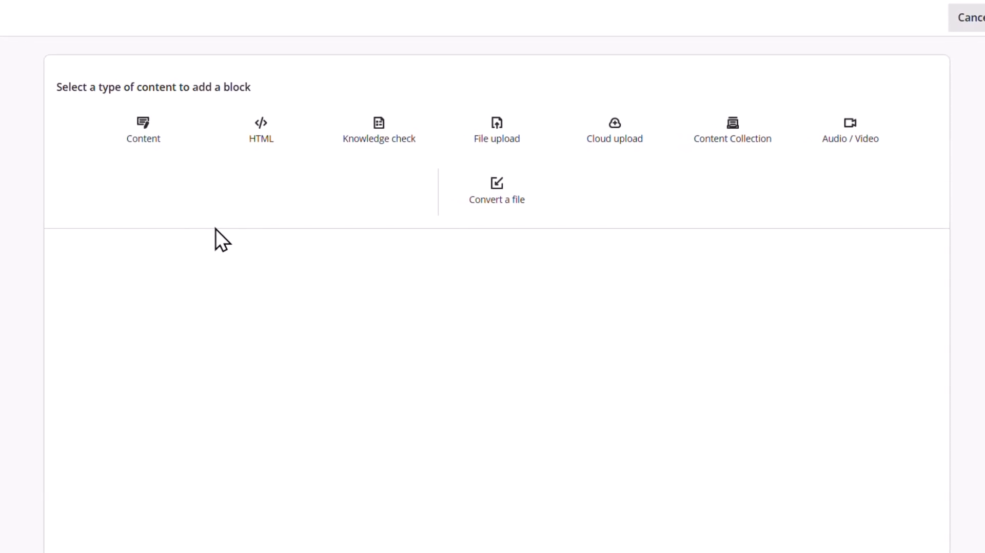
# - Open the Content Block document for editing and show the block types that can be added
pyautogui.click(137, 130)
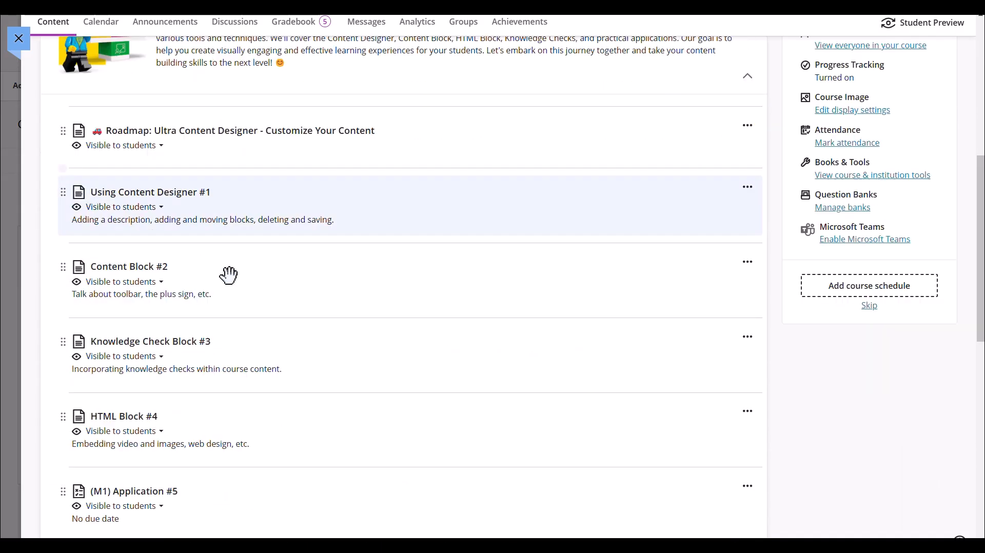
pyautogui.click(218, 283)
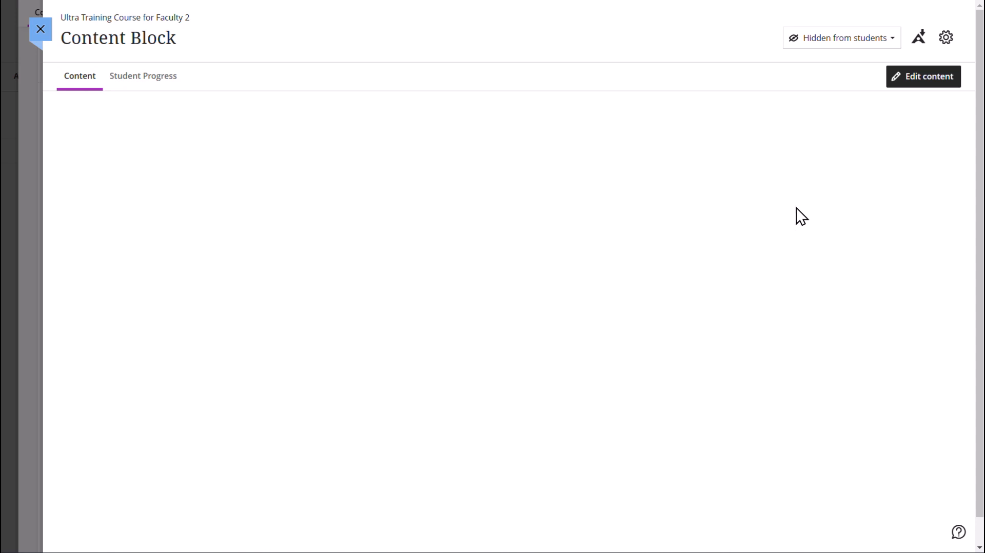
pyautogui.click(914, 82)
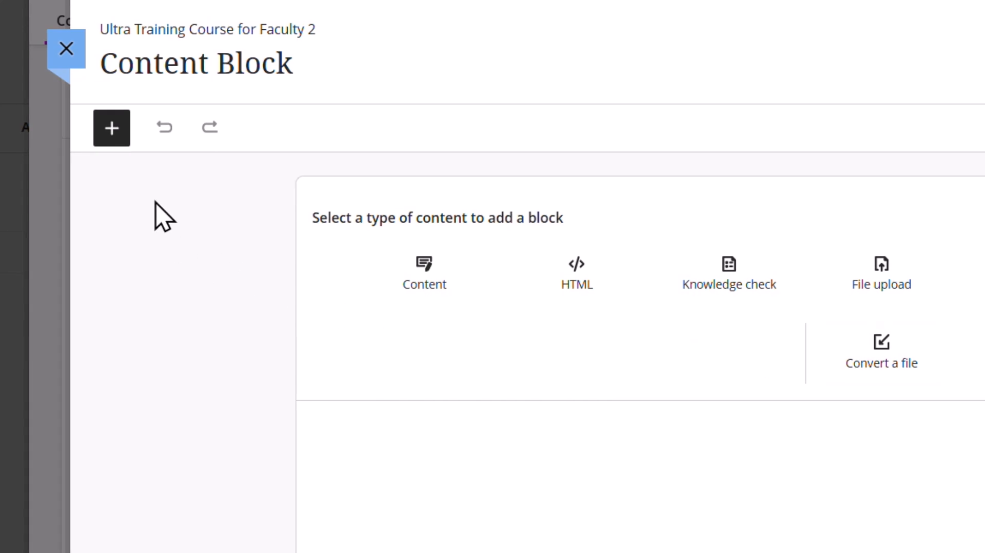
pyautogui.click(111, 132)
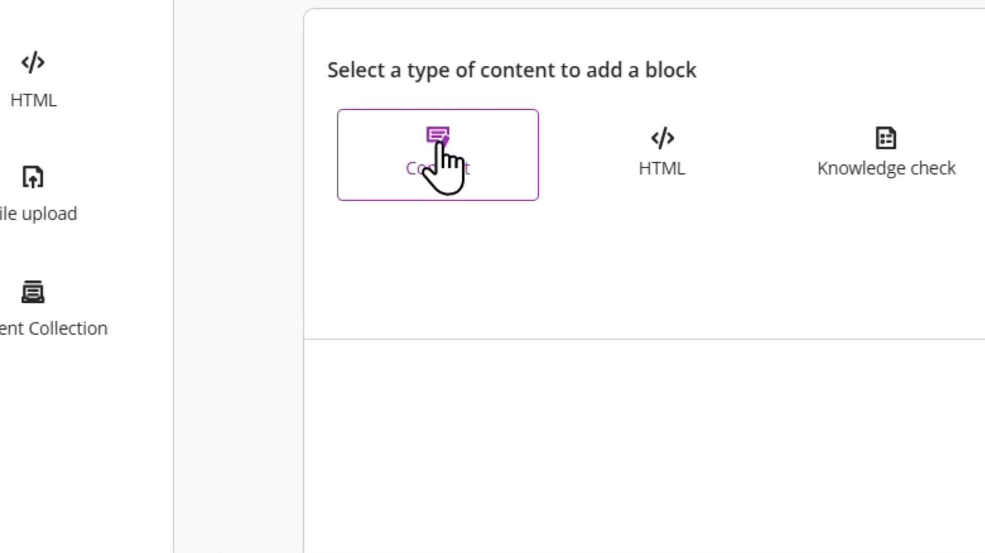
# - Add a content block containing the text "AI at Blackhawk Technical College"
pyautogui.click(455, 169)
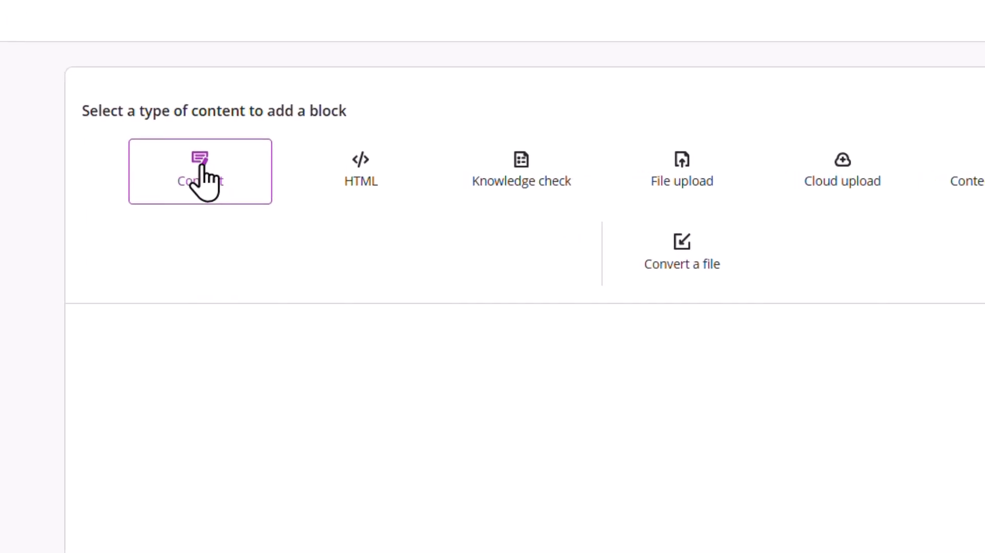
pyautogui.click(205, 177)
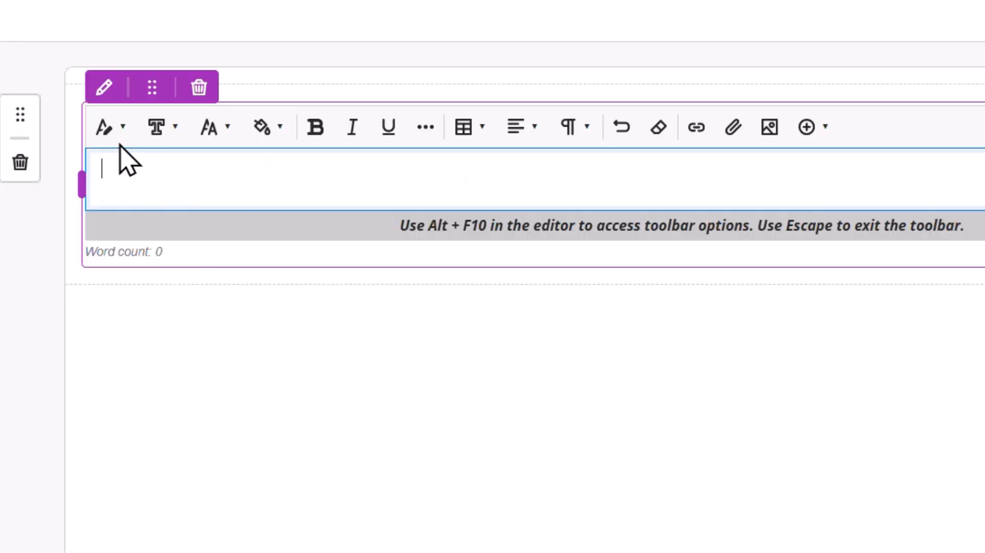
pyautogui.write('AI at Blackhawk Technical College')
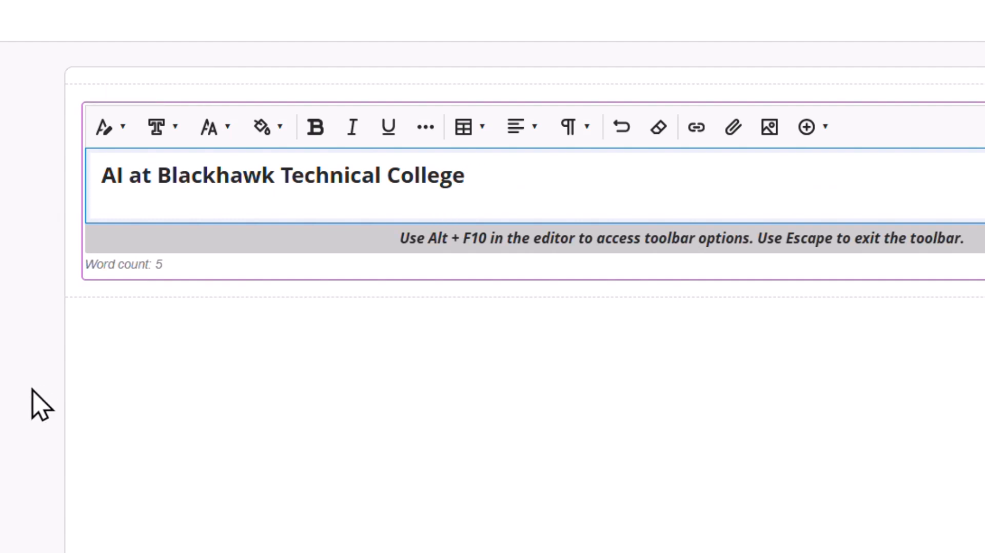
# - Format the "AI at Blackhawk Technical College" text with the Header style and leave the block's editor
pyautogui.click(490, 178)
pyautogui.moveTo(481, 176); pyautogui.dragTo(95, 188)
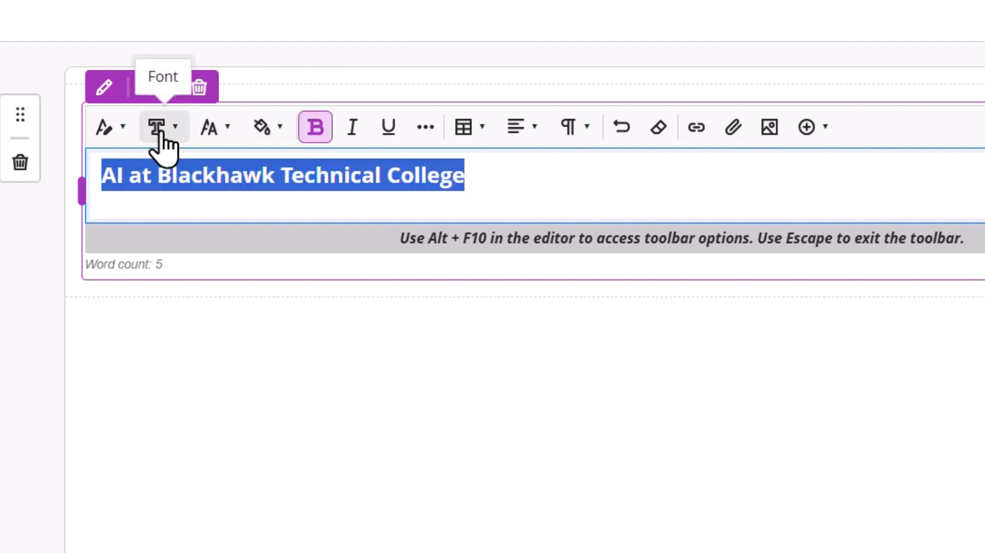
pyautogui.click(108, 128)
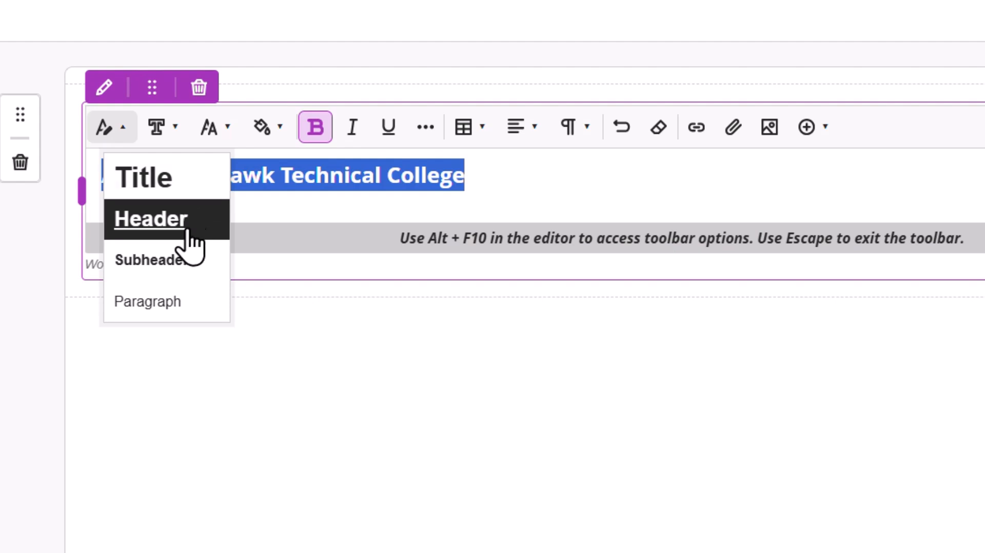
pyautogui.click(163, 182)
pyautogui.click(16, 402)
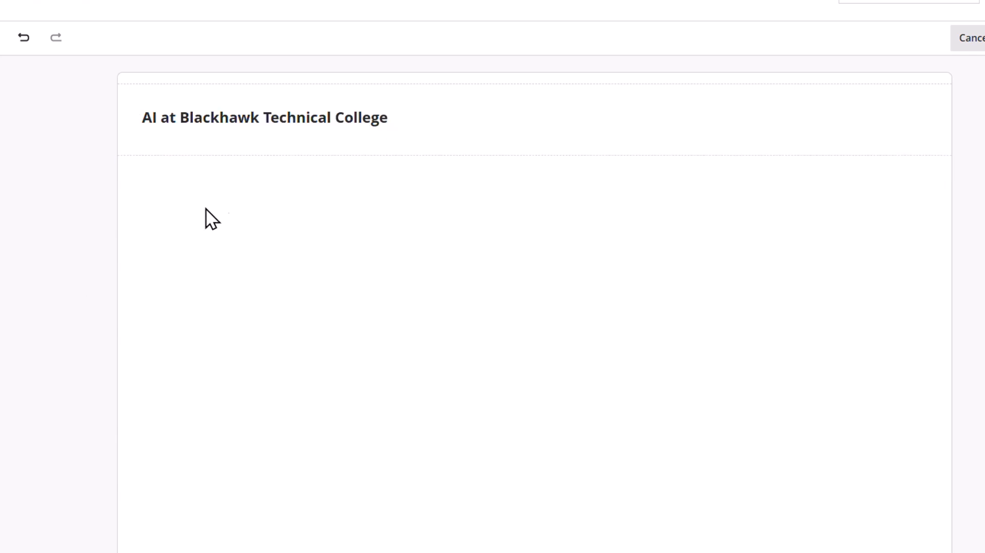
# - Add a content block below the heading with the paragraph on AI tools in higher education, and narrow it to the left half
pyautogui.click(535, 155)
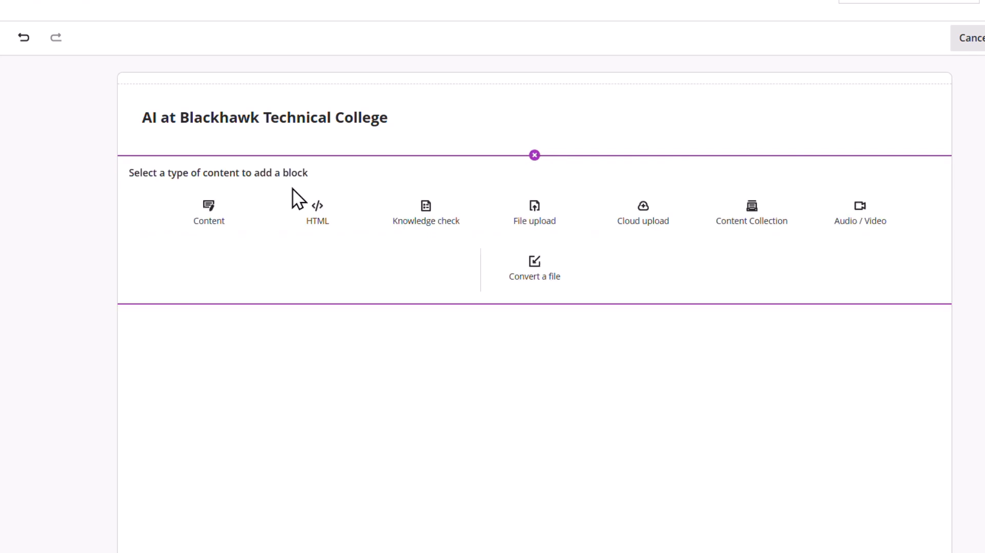
pyautogui.click(210, 230)
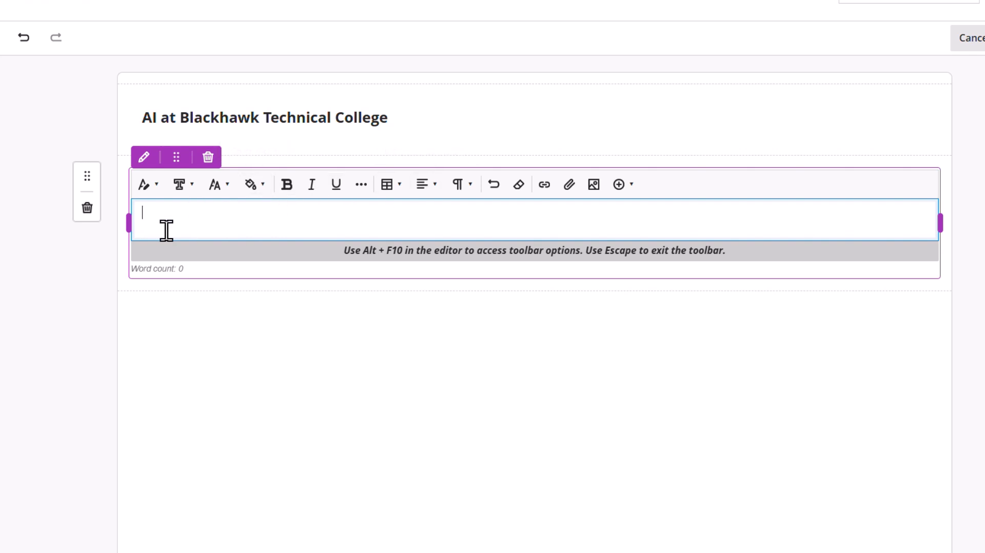
pyautogui.write('Artificial Intelligence (AI) tools are increasingly being integrated into higher education, transforming the landscape of teaching and learning. These tools offer personalized learning experiences, adaptive assessments, and intelligent tutoring systems, enhancing student engagement and performance. AI can assist educators by automating administrative tasks, providing real-time feedback, and predicting student outcomes, allowing for more focused and effective teaching. Despite the benefits, challenges such as ethical considerations, data privacy, and the need for proper training and guidelines remain critical1. Overall, AI tools hold significant potential to revolutionize higher education by fostering a more interactive and efficient learning environment.')
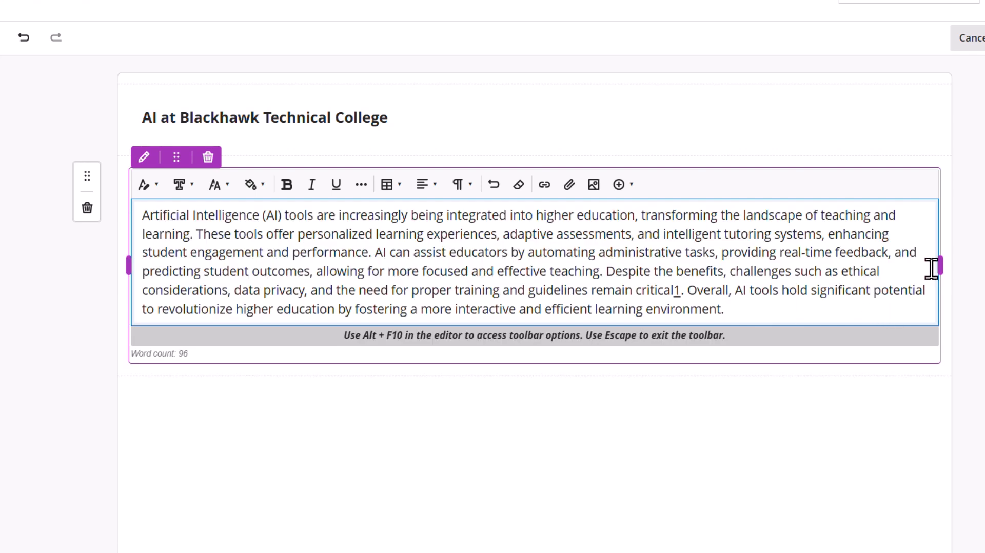
pyautogui.moveTo(938, 267); pyautogui.dragTo(531, 273)
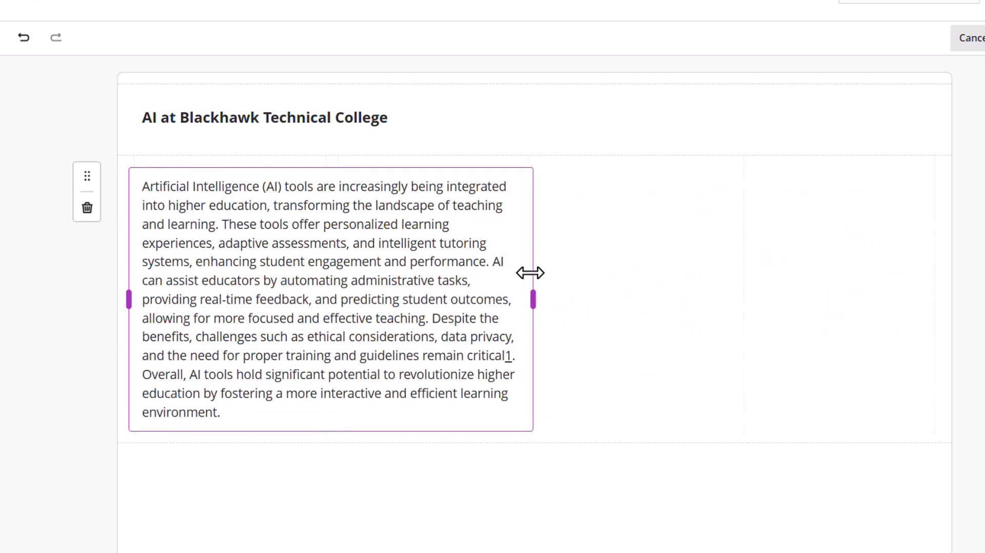
# - Add a content block between the heading and the paragraph with the text "AI Tools at BTC" in the Header style
pyautogui.click(534, 155)
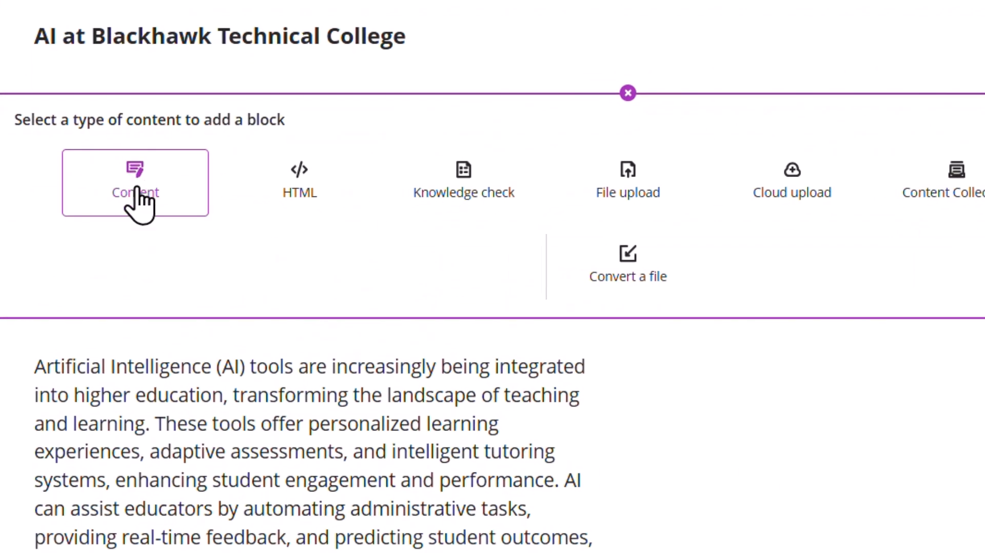
pyautogui.click(134, 187)
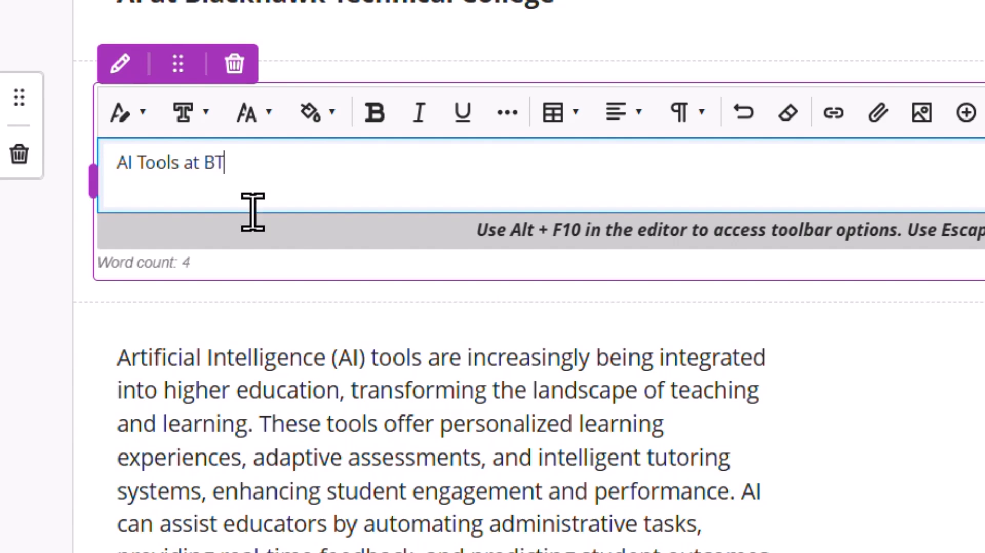
pyautogui.moveTo(266, 164); pyautogui.dragTo(84, 192)
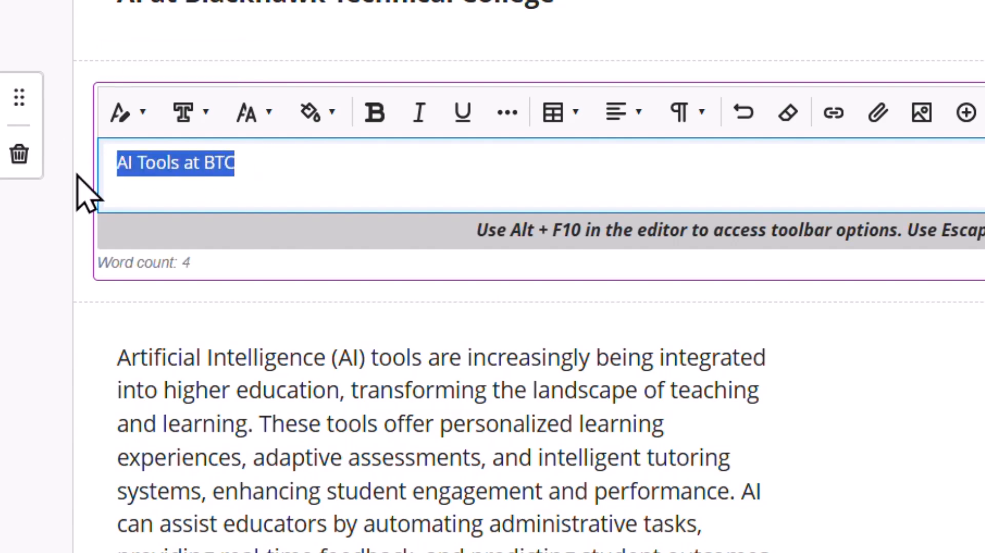
pyautogui.click(128, 114)
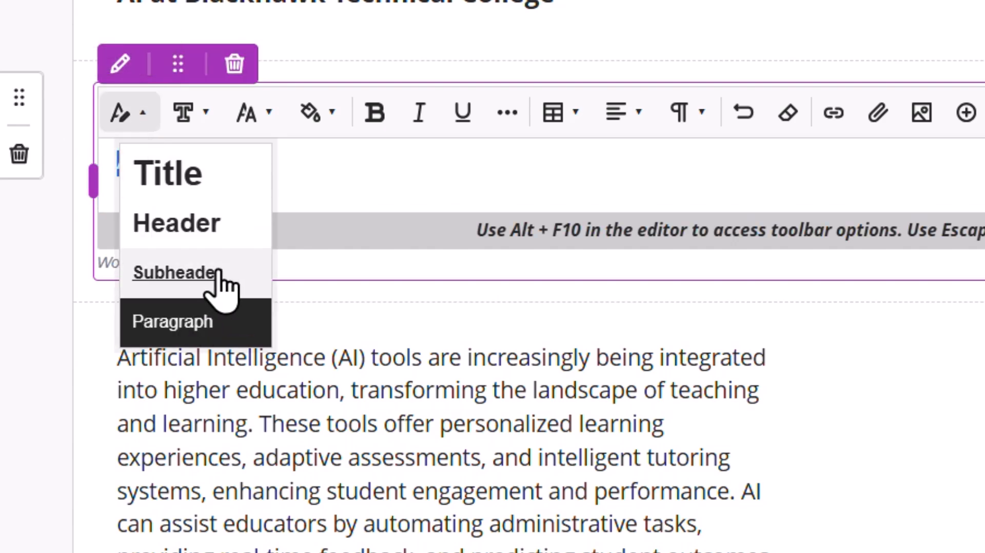
pyautogui.click(199, 231)
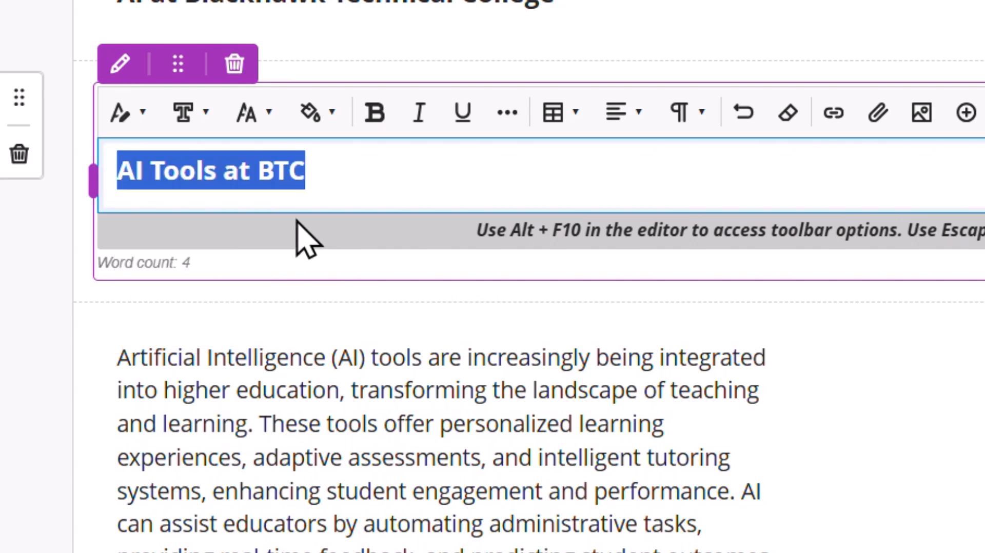
# - Color the "AI Tools at BTC" heading purple and make it bold
pyautogui.click(319, 117)
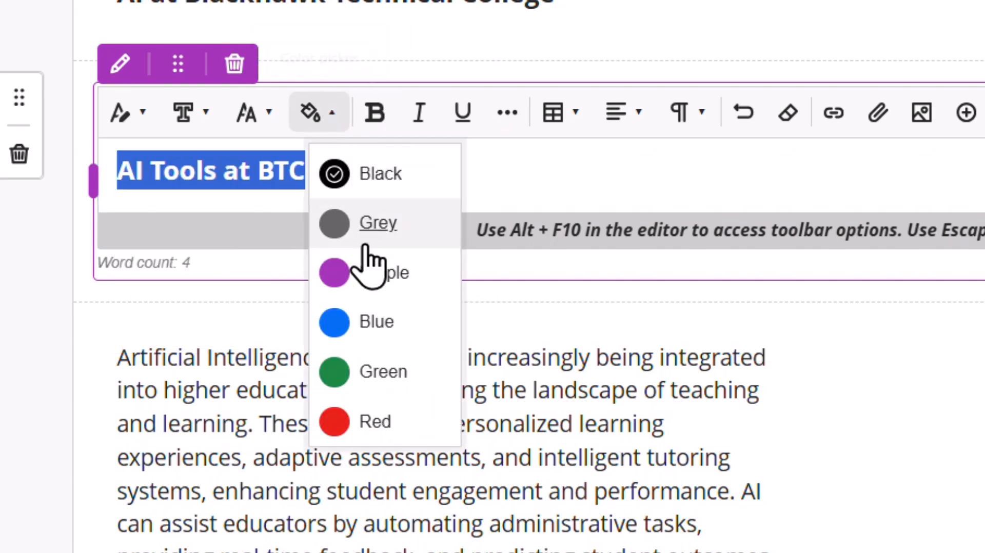
pyautogui.click(370, 279)
pyautogui.click(374, 122)
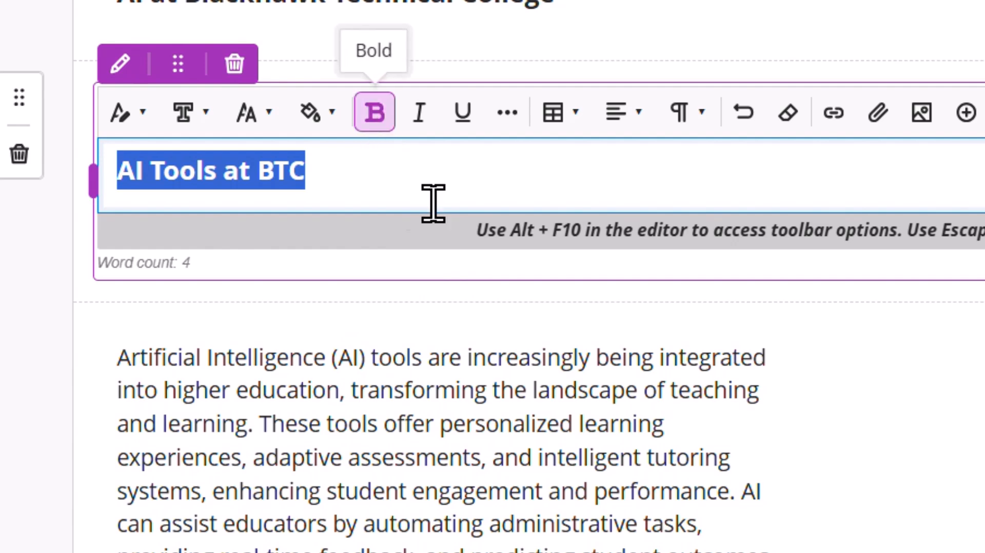
pyautogui.click(355, 174)
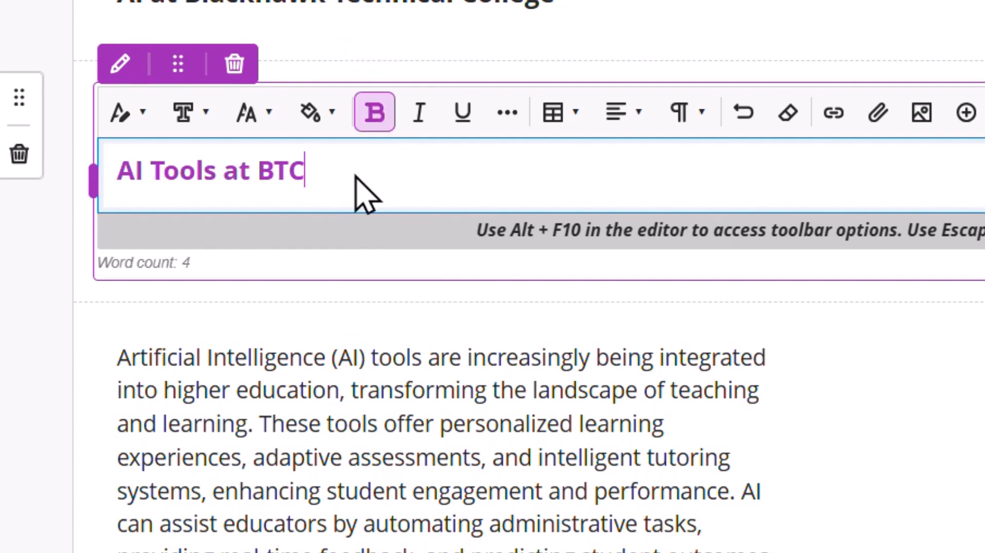
# - Insert a 3-column, 4-row table with header row AI Tools, Purpose, Notes, listing ChatGPT, AI Design Assistant (Blackboard) and Copilot
pyautogui.press('Return')
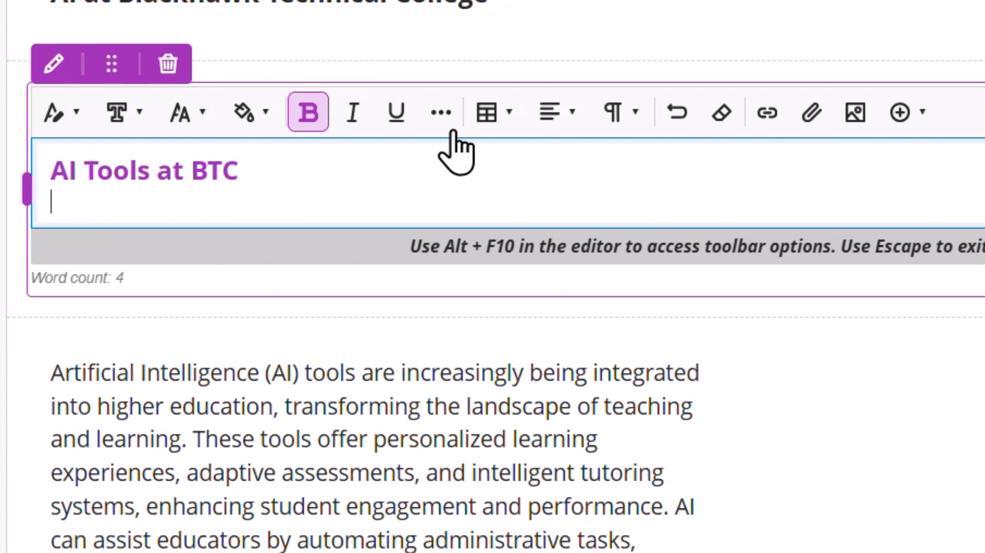
pyautogui.click(496, 117)
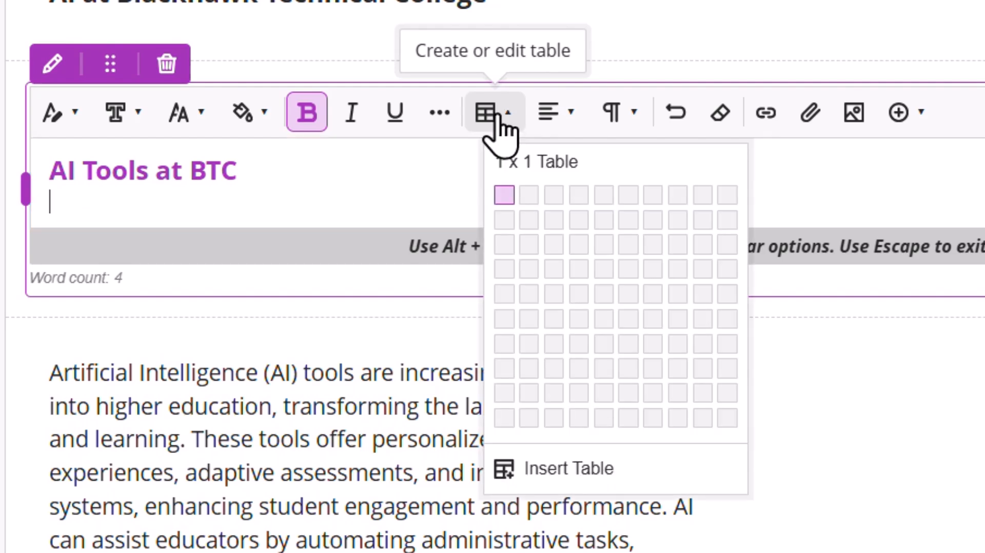
pyautogui.click(555, 269)
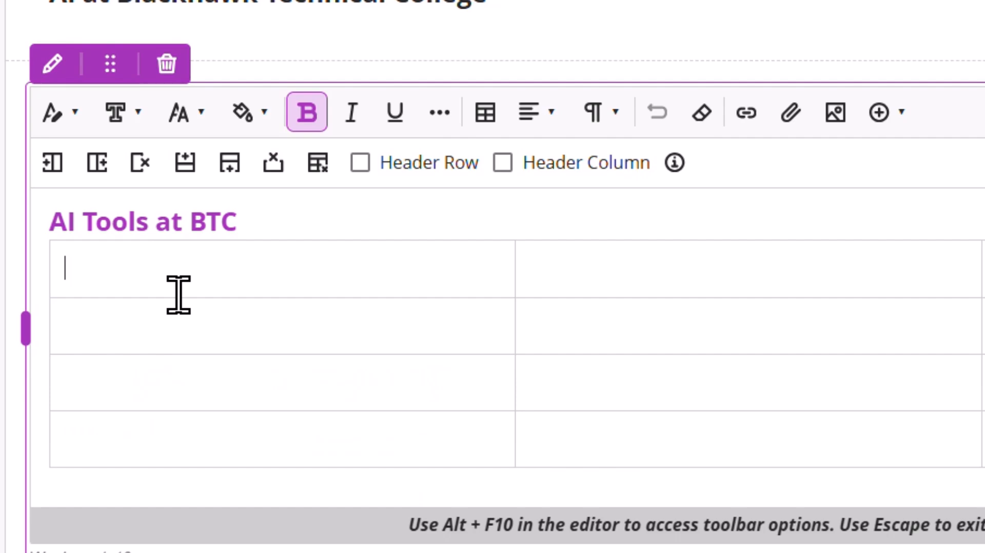
pyautogui.click(359, 162)
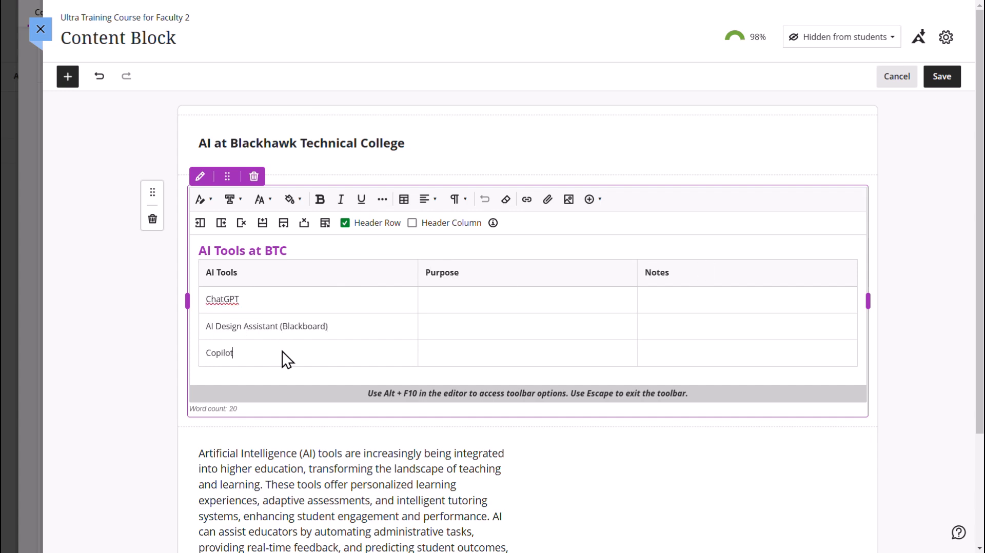
pyautogui.write('ot')
pyautogui.click(883, 374)
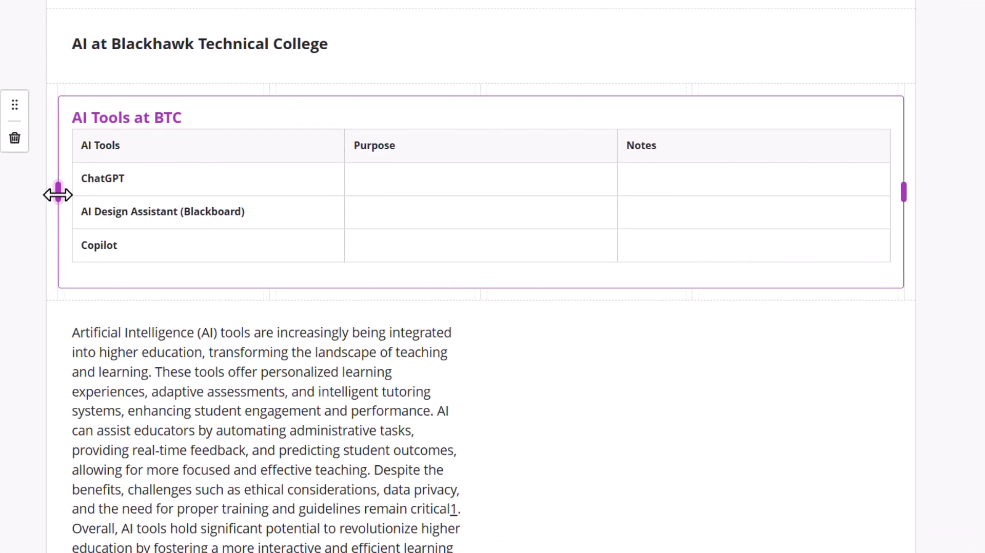
# - Narrow the AI tools table block to the right half and place the paragraph block beside it on the left
pyautogui.moveTo(58, 194); pyautogui.dragTo(487, 198)
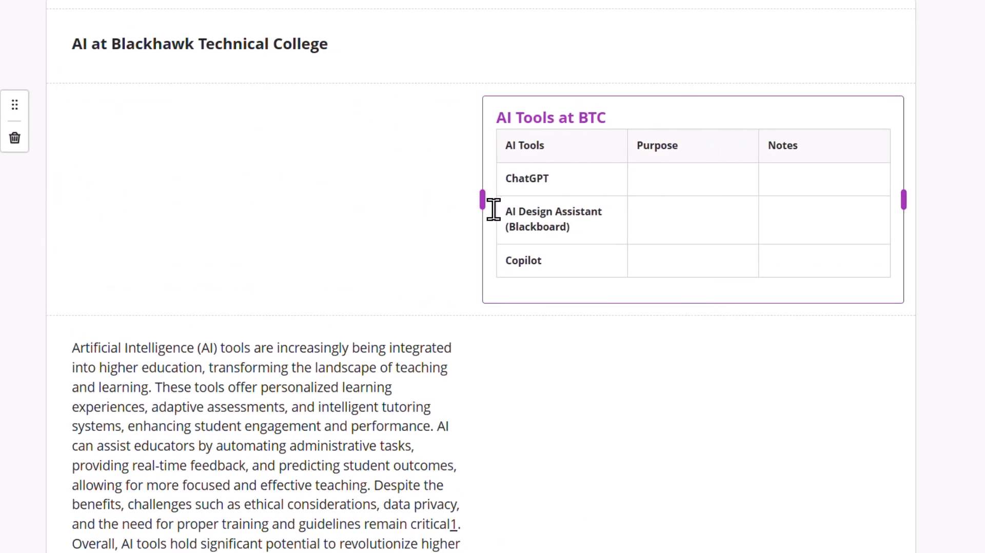
pyautogui.moveTo(114, 319); pyautogui.dragTo(114, 105)
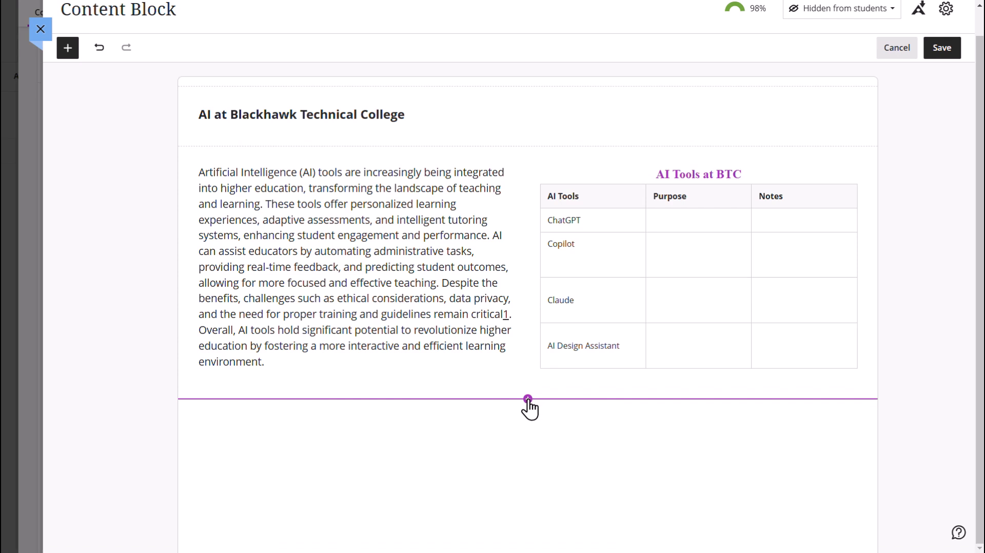
# - Add a content block below the paragraph and table row and upload the image ai.jpg from the Pictures folder into it
pyautogui.click(527, 398)
pyautogui.click(267, 461)
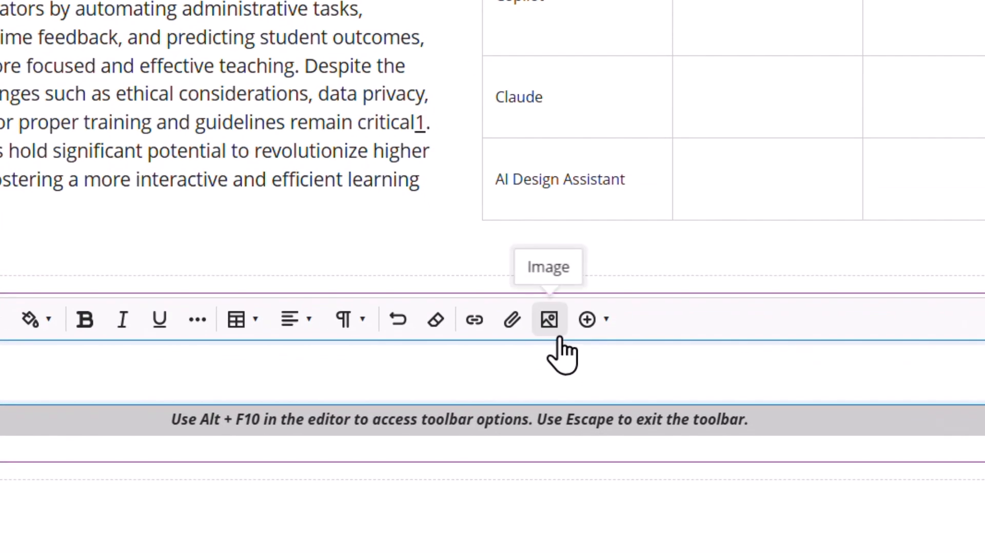
pyautogui.click(549, 323)
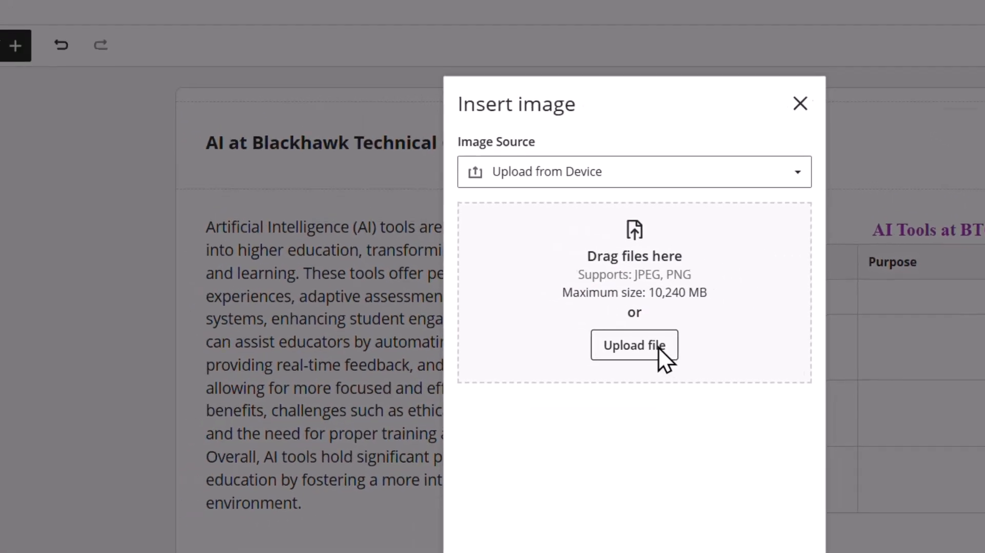
pyautogui.click(651, 349)
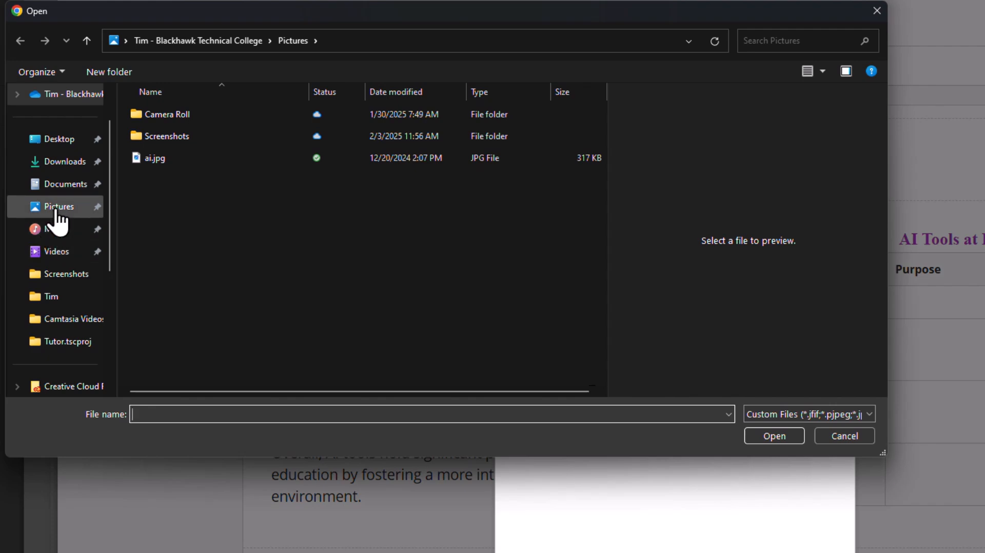
pyautogui.click(58, 210)
pyautogui.click(171, 160)
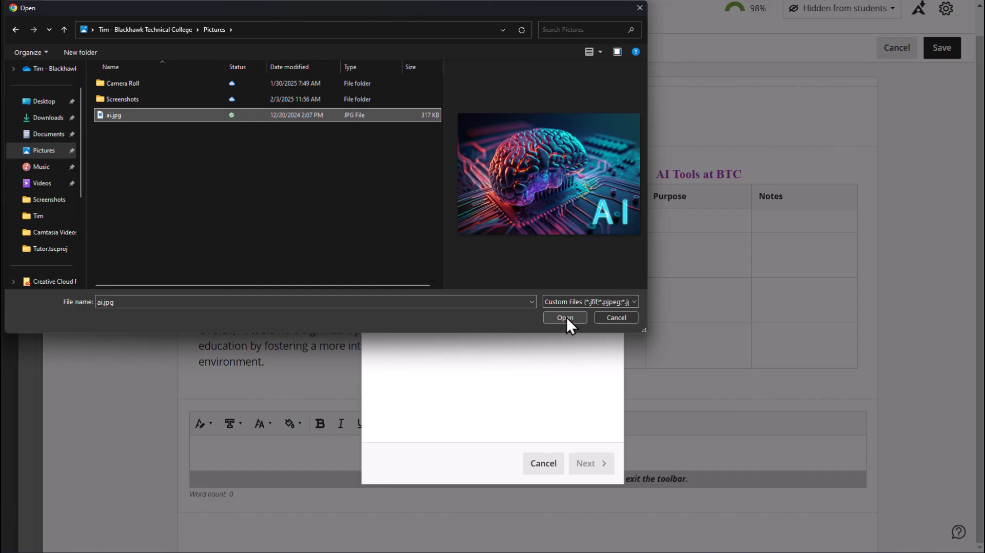
pyautogui.click(774, 436)
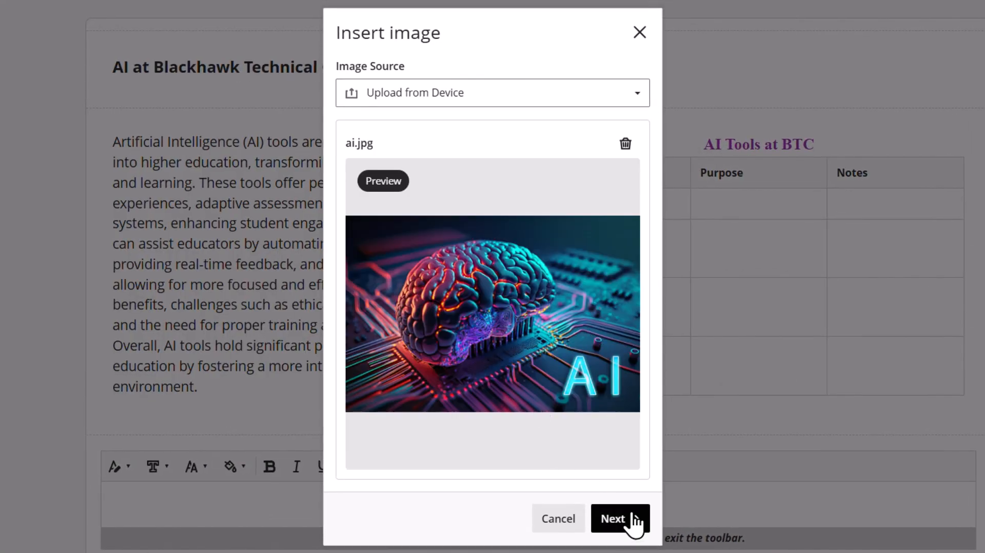
pyautogui.click(633, 516)
pyautogui.click(632, 519)
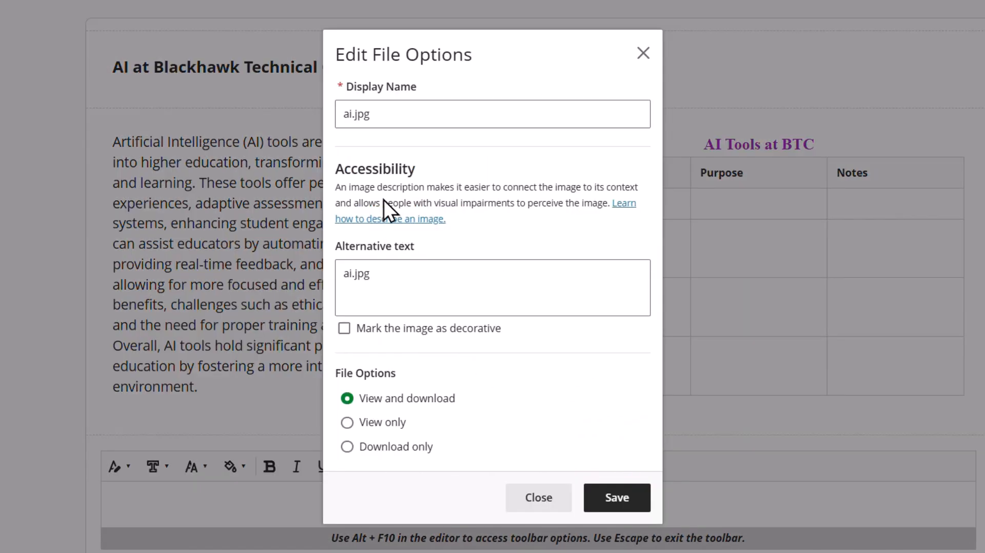
# - Set the image's display name and alternative text to "AI Design", restrict it to View only, and save the file options
pyautogui.moveTo(391, 112); pyautogui.dragTo(284, 123)
pyautogui.write('A')
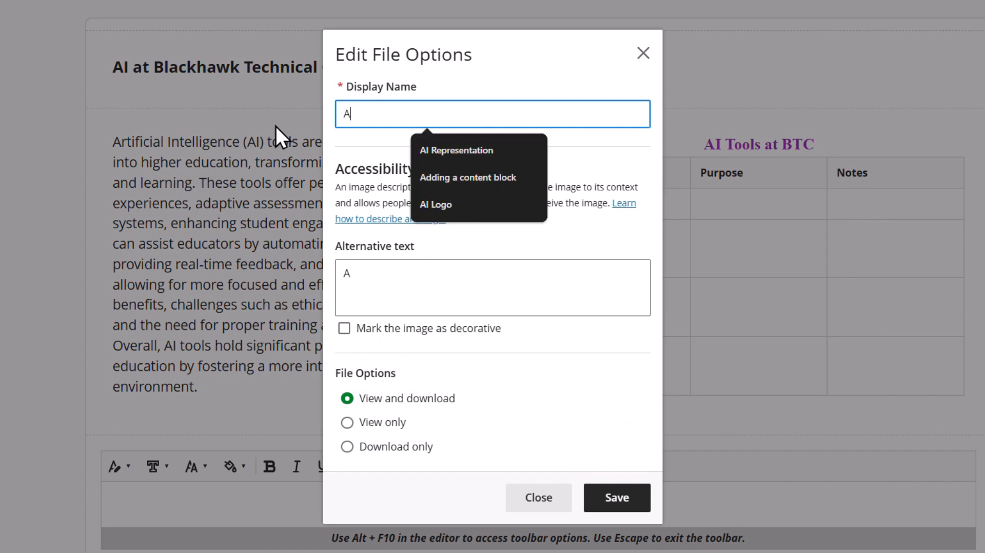
pyautogui.write('I Design')
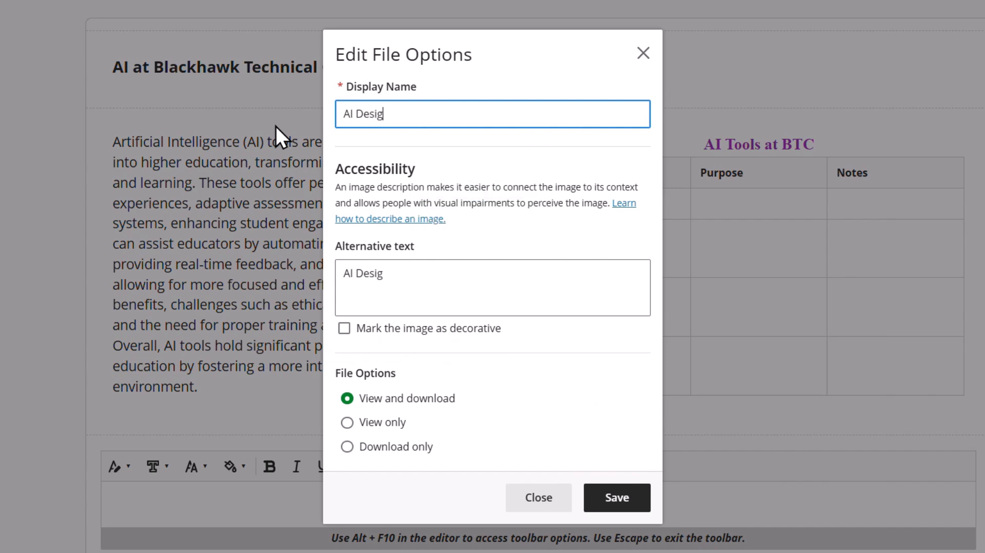
pyautogui.click(368, 424)
pyautogui.click(614, 499)
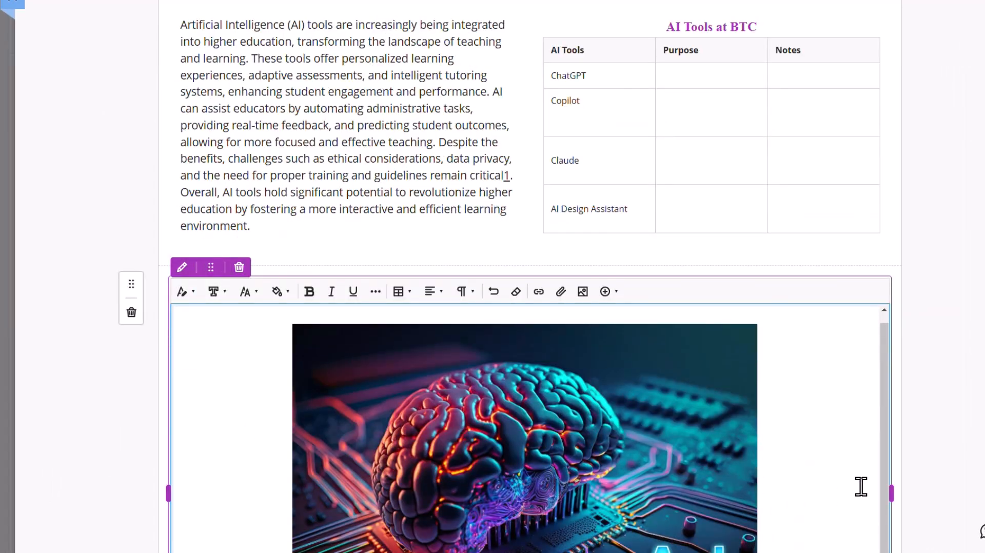
# - Narrow the image block to the left half of the page and save the document
pyautogui.moveTo(890, 494); pyautogui.dragTo(527, 523)
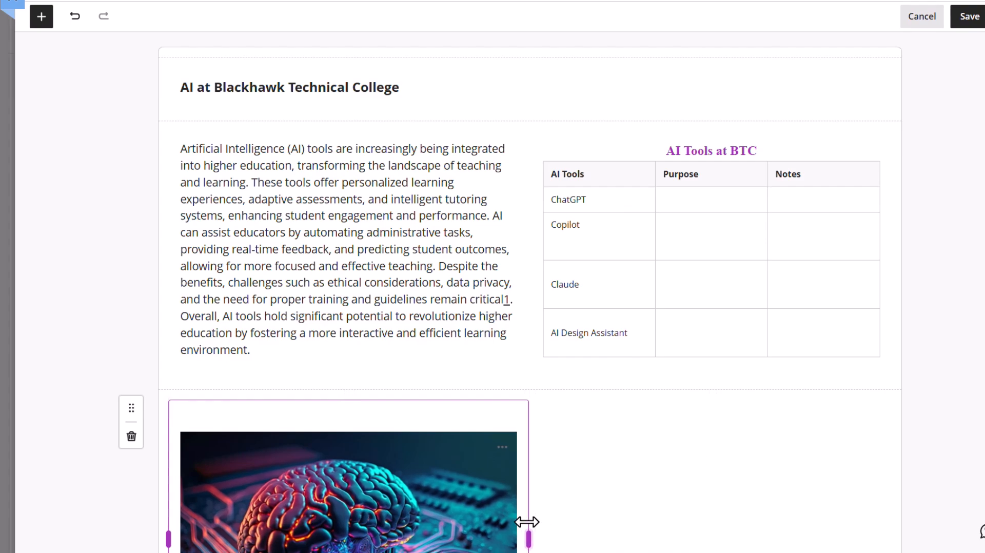
pyautogui.scroll(-3, 134, 493)
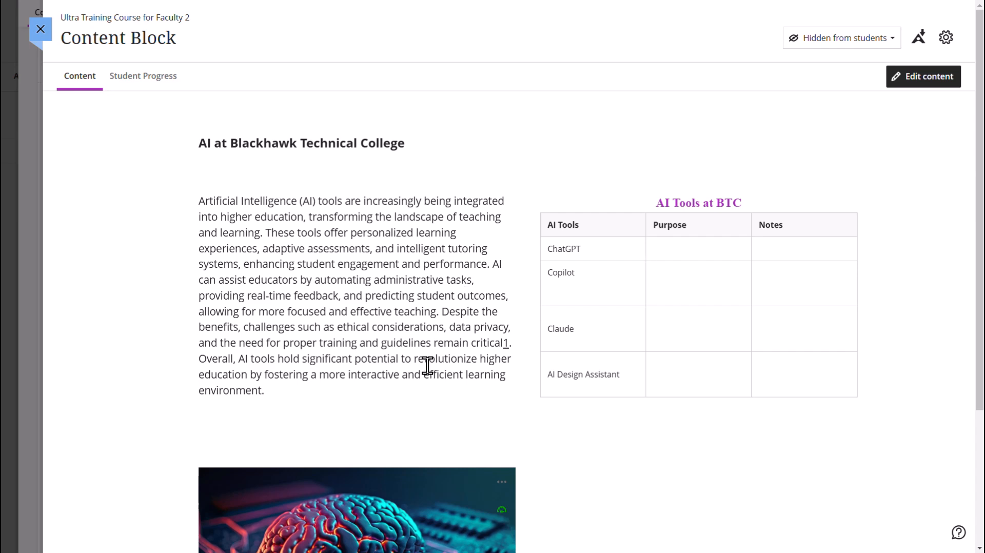
pyautogui.scroll(-1, 391, 477)
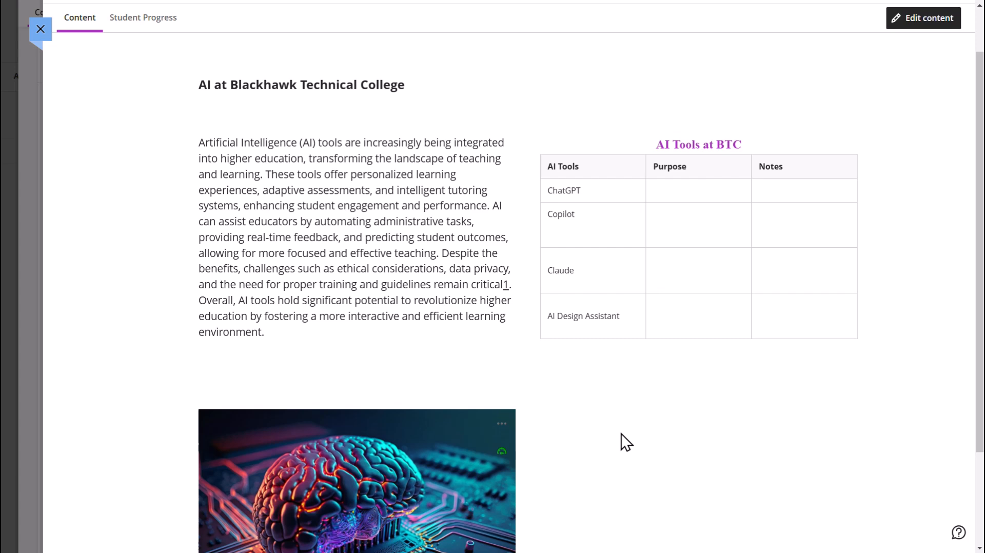
pyautogui.scroll(1, 621, 432)
# - Reopen the document for editing and add a content block between the paragraph and table row and the image
pyautogui.click(927, 81)
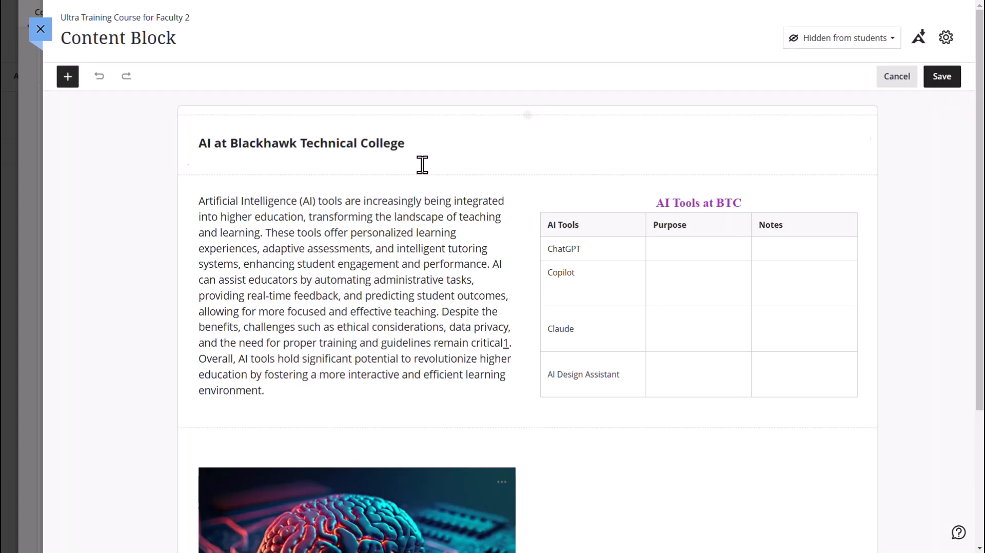
pyautogui.moveTo(527, 426)
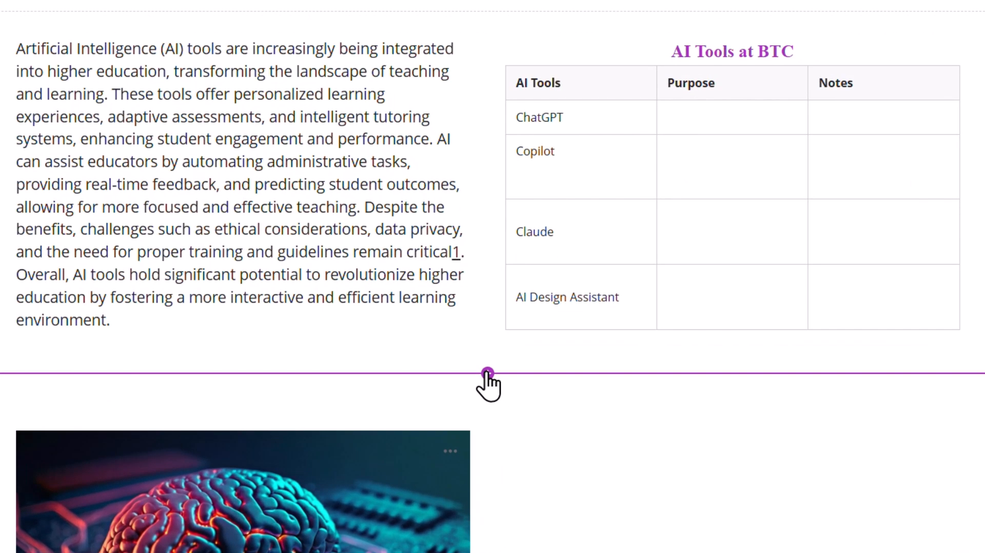
pyautogui.click(507, 400)
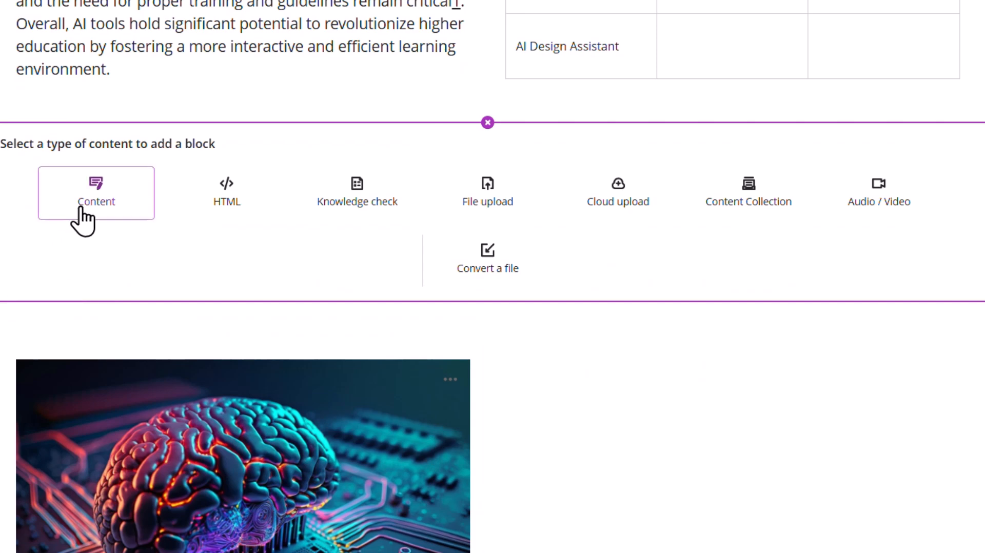
pyautogui.click(118, 203)
pyautogui.click(588, 157)
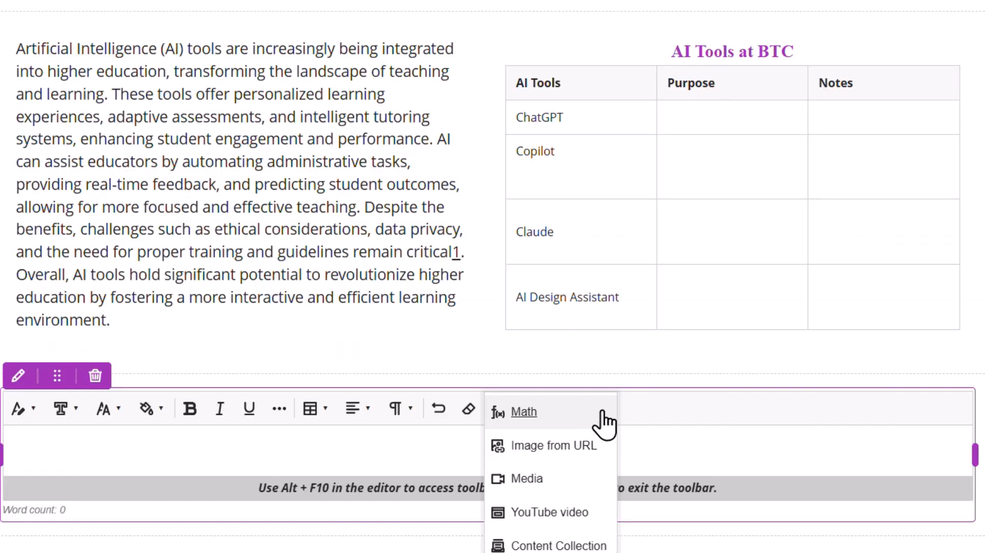
pyautogui.click(561, 512)
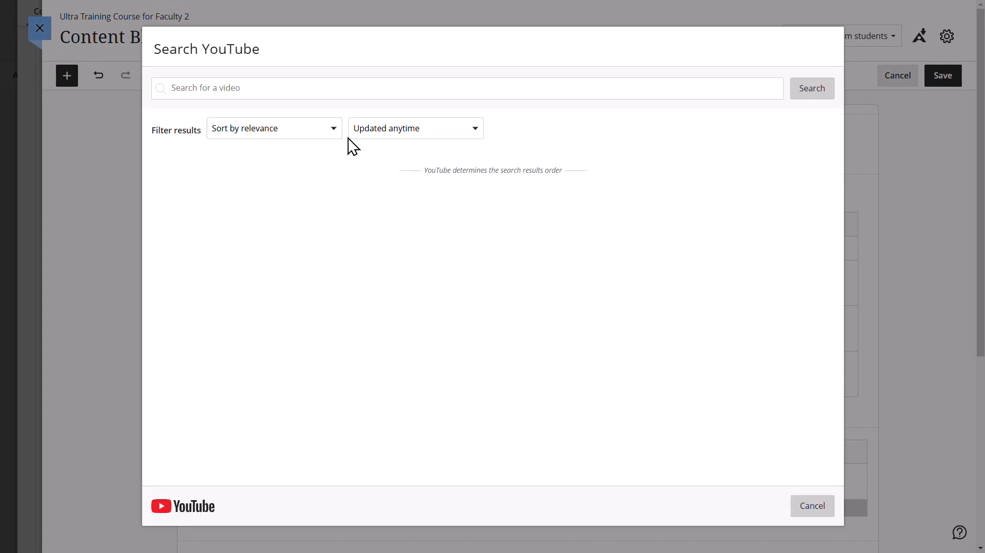
pyautogui.click(251, 86)
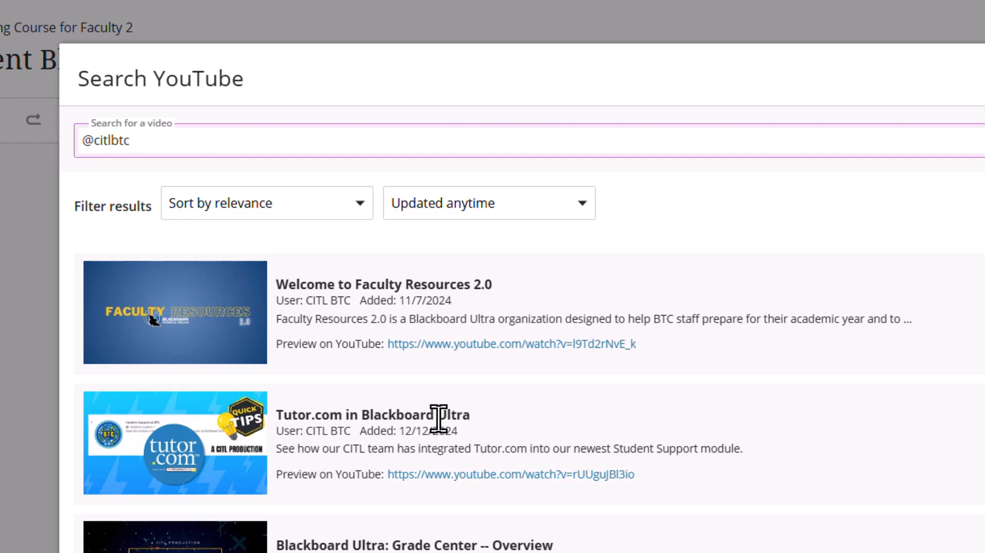
pyautogui.scroll(-7, 436, 418)
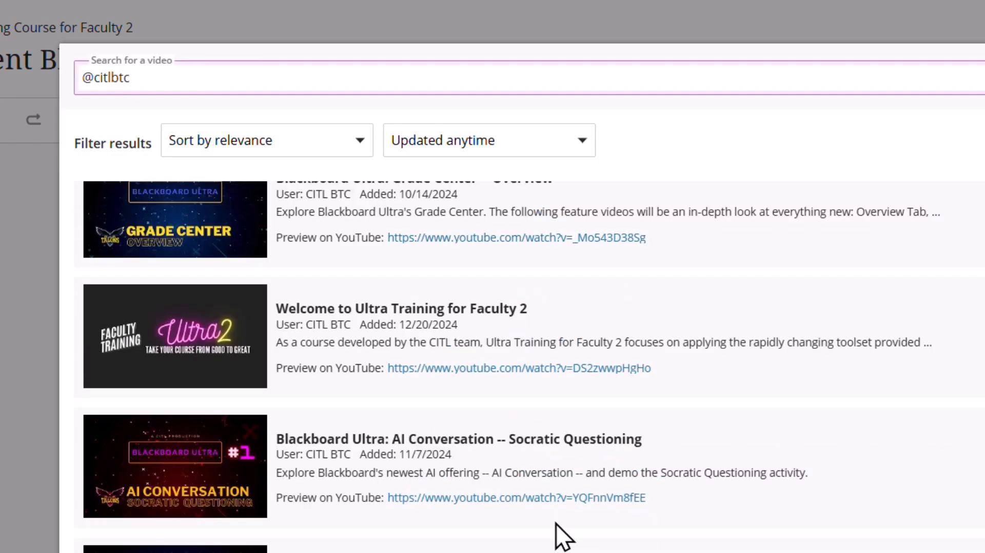
pyautogui.scroll(-2, 555, 518)
pyautogui.scroll(-3, 555, 518)
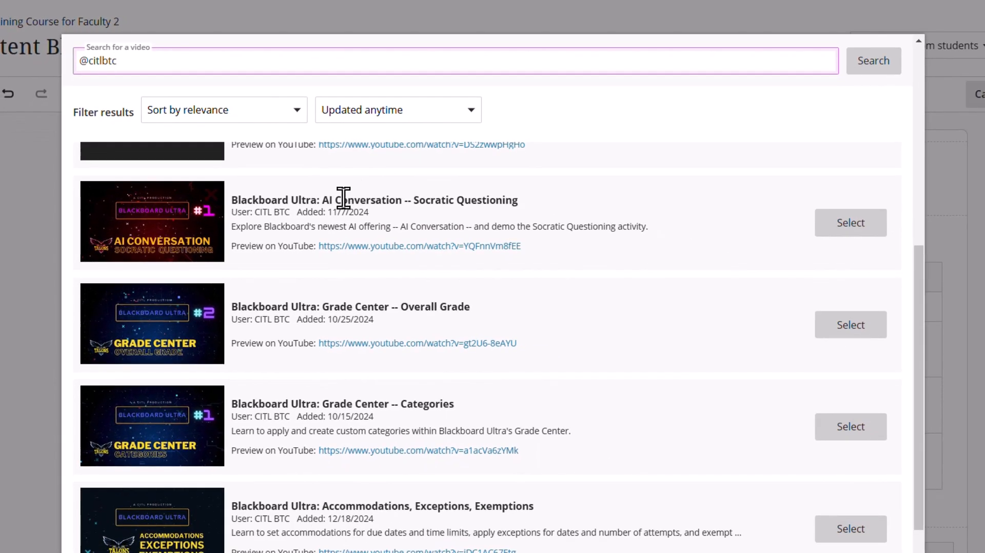
pyautogui.scroll(2, 422, 284)
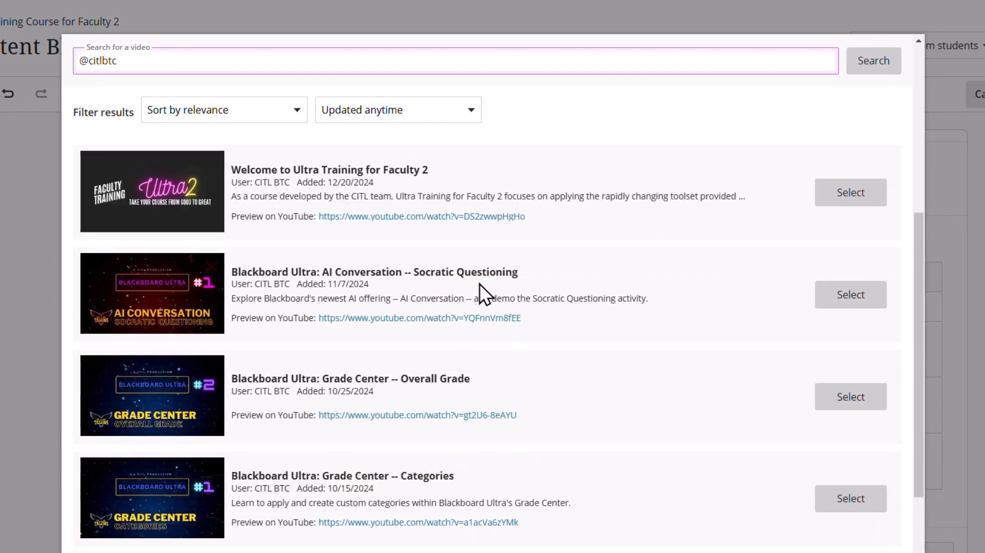
pyautogui.click(846, 303)
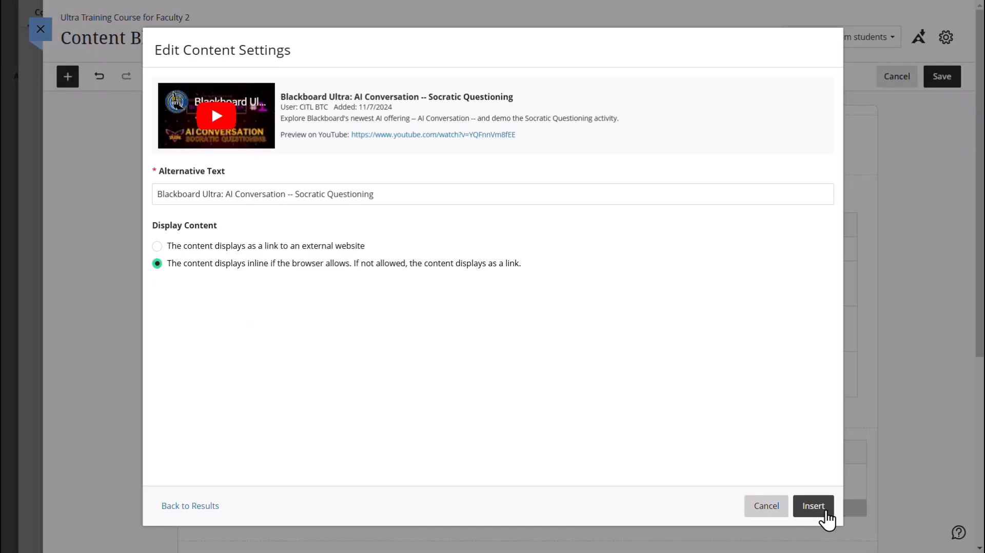
pyautogui.click(816, 507)
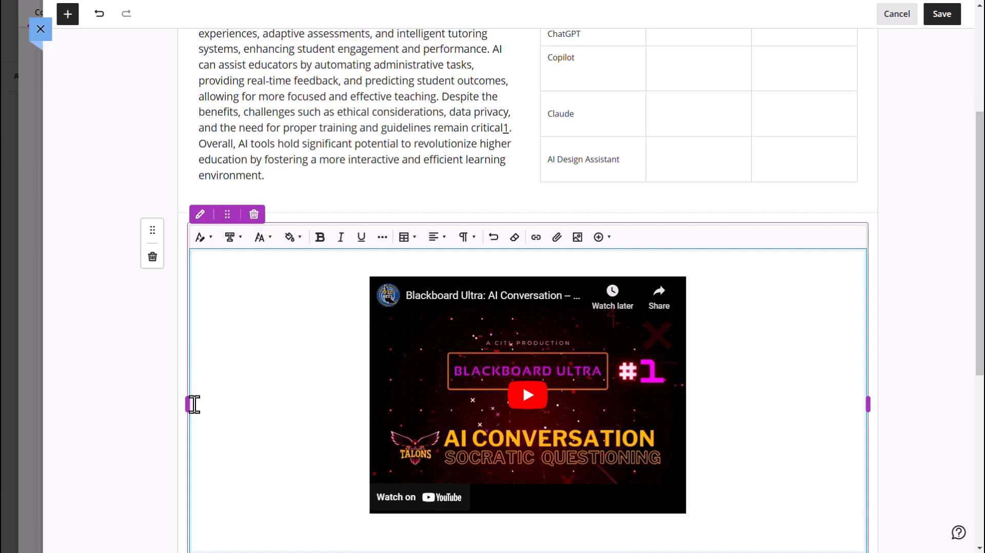
# - Narrow the video block to the right half and move the image block beside it on the left
pyautogui.moveTo(185, 404); pyautogui.dragTo(529, 366)
pyautogui.scroll(-1, 638, 395)
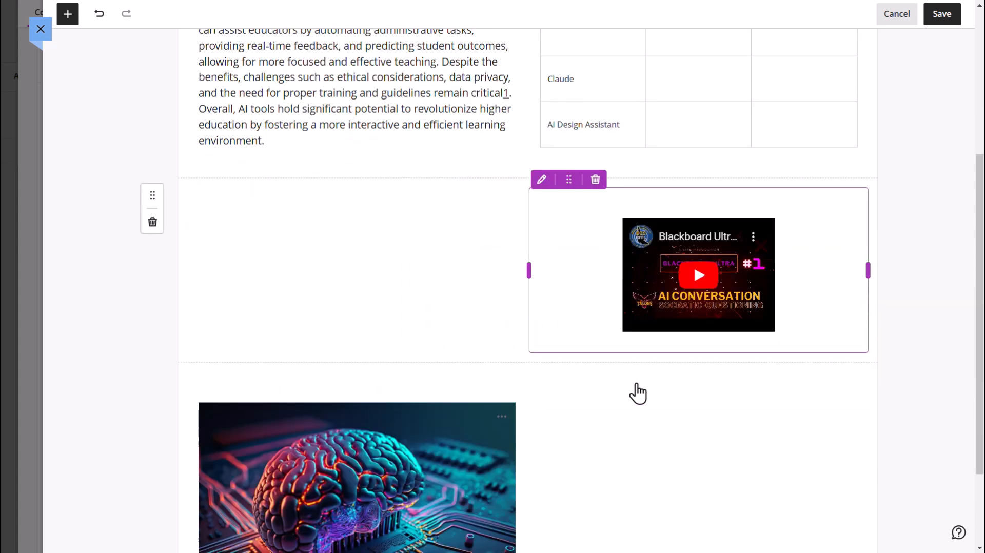
pyautogui.click(352, 395)
pyautogui.moveTo(225, 364); pyautogui.dragTo(234, 227)
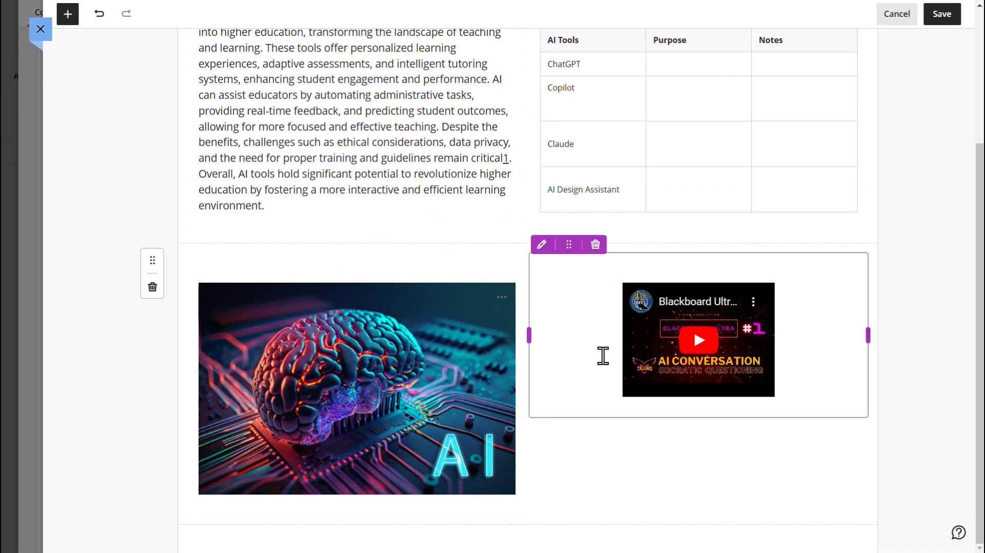
# - Enlarge the embedded YouTube video to nearly fill the width of its block and save the document
pyautogui.click(585, 369)
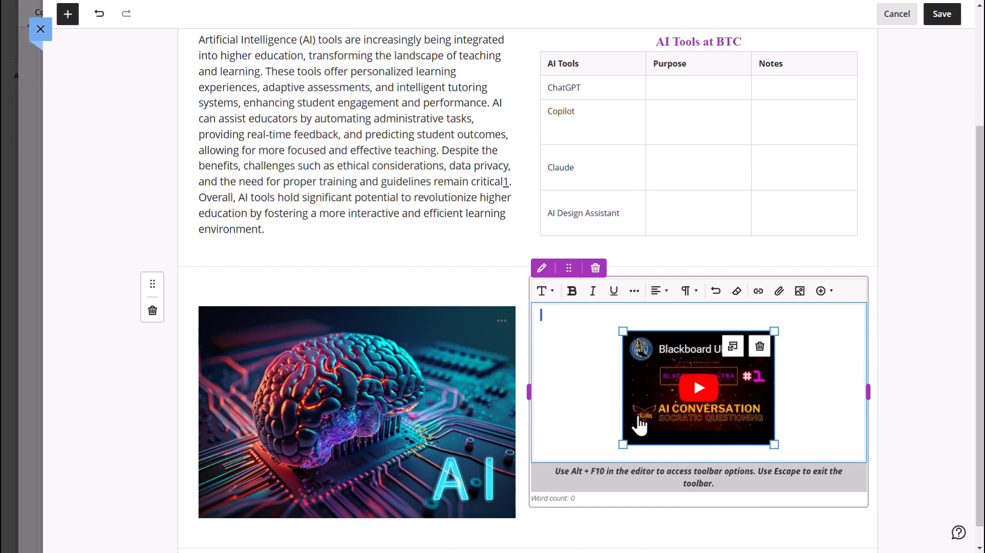
pyautogui.click(905, 431)
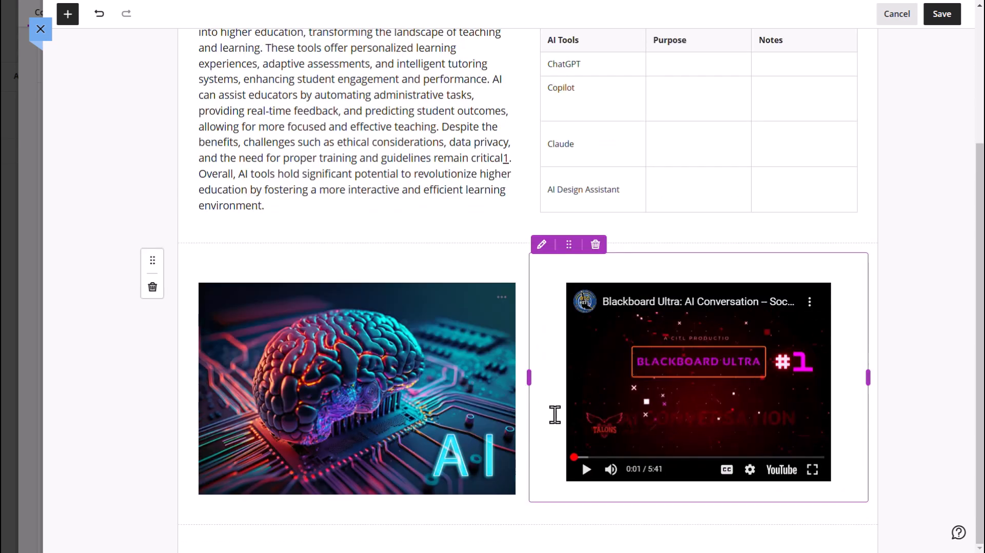
pyautogui.click(545, 407)
pyautogui.click(901, 409)
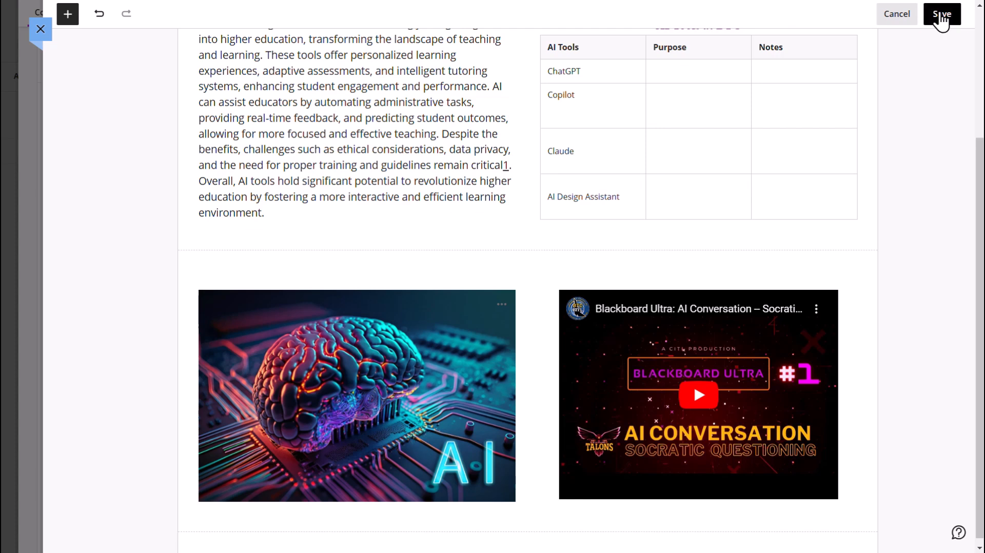
pyautogui.click(940, 16)
# - Reopen the saved document for editing and add a content block below the image and video row
pyautogui.scroll(3, 267, 425)
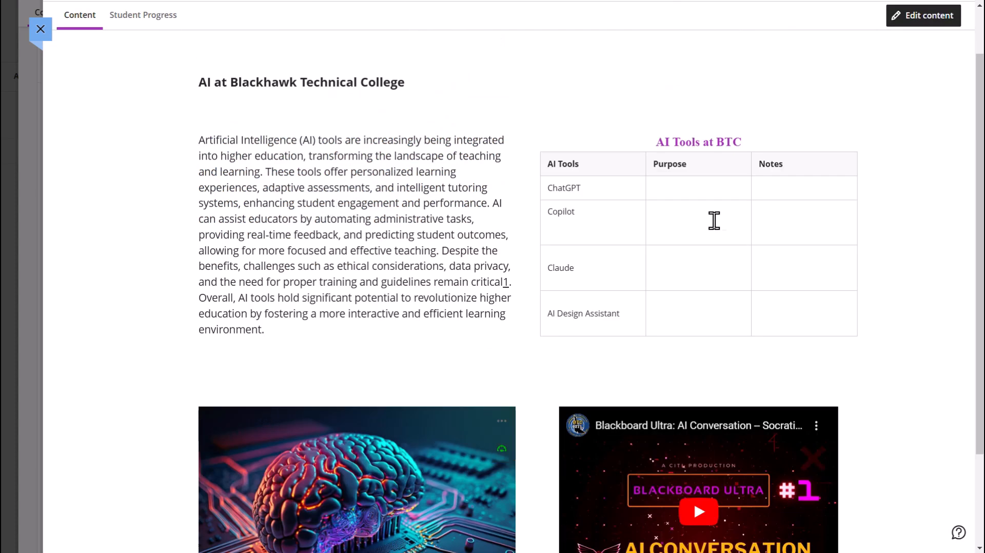
pyautogui.scroll(-3, 386, 359)
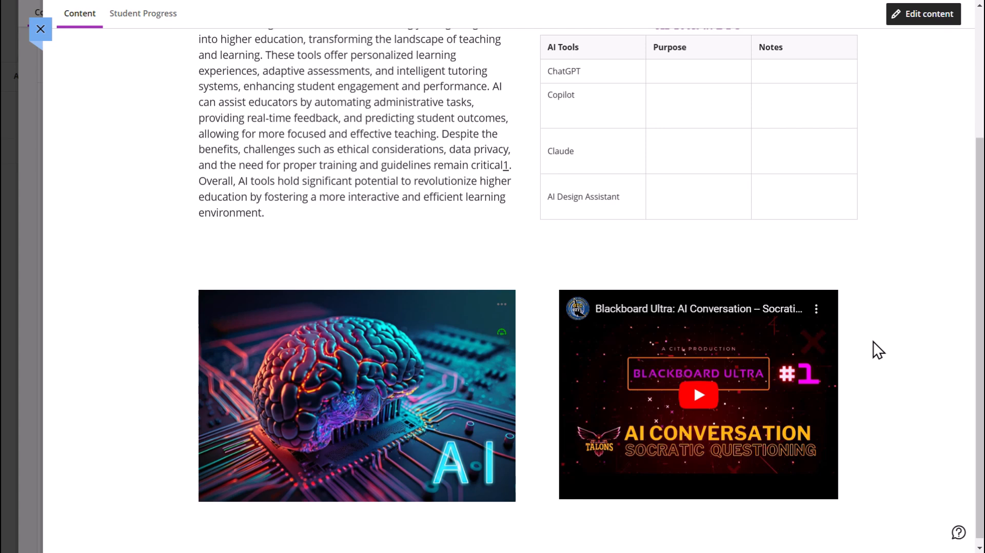
pyautogui.scroll(-1, 873, 342)
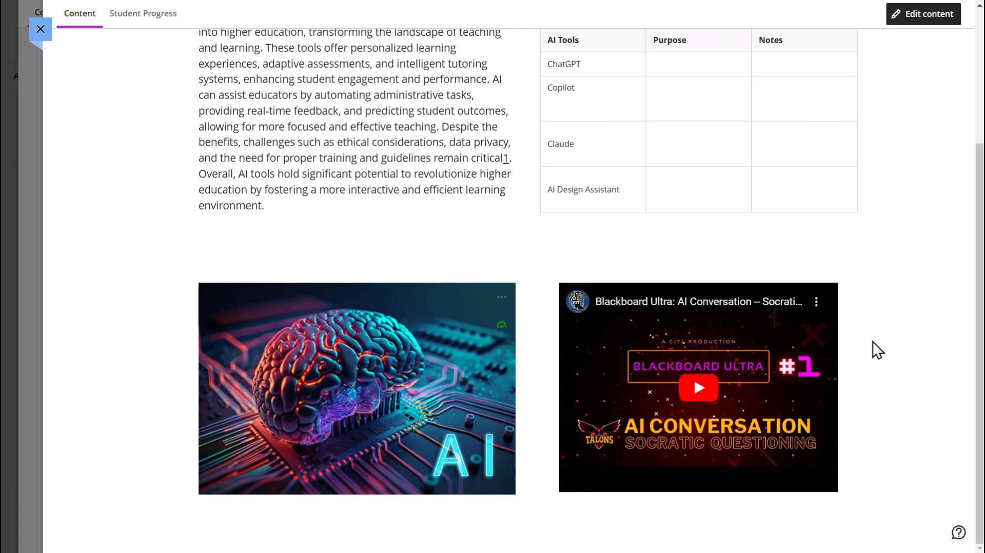
pyautogui.scroll(4, 831, 333)
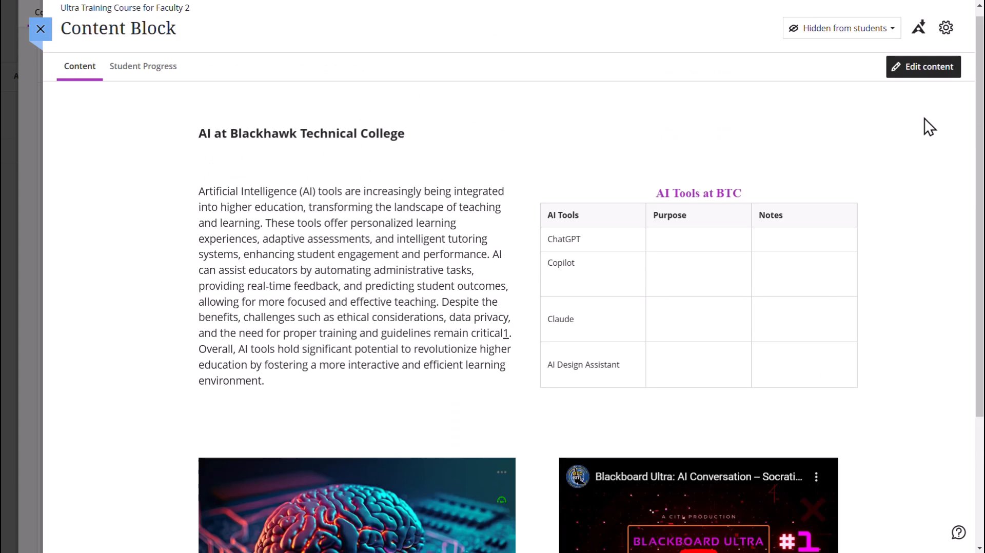
pyautogui.click(921, 67)
pyautogui.scroll(-3, 528, 415)
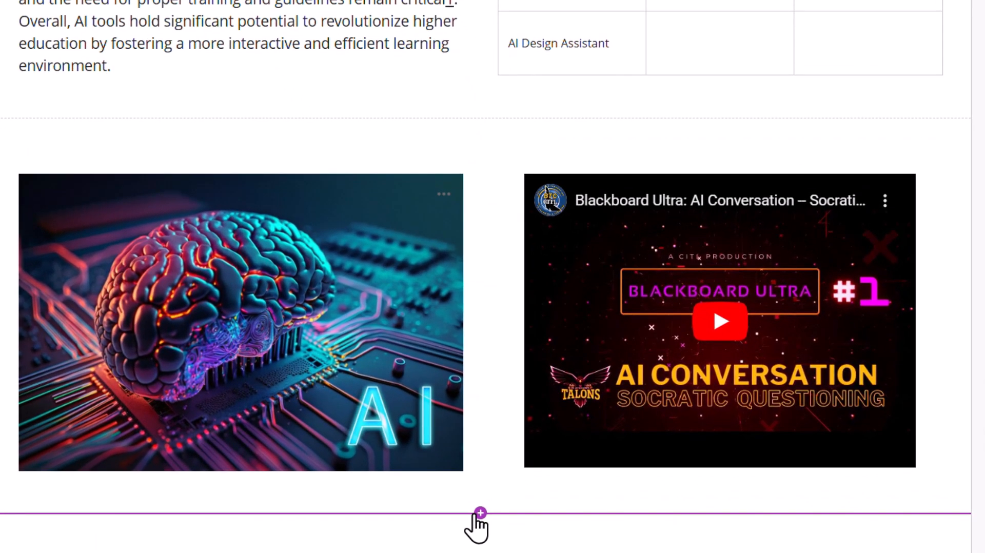
pyautogui.click(525, 525)
pyautogui.click(97, 454)
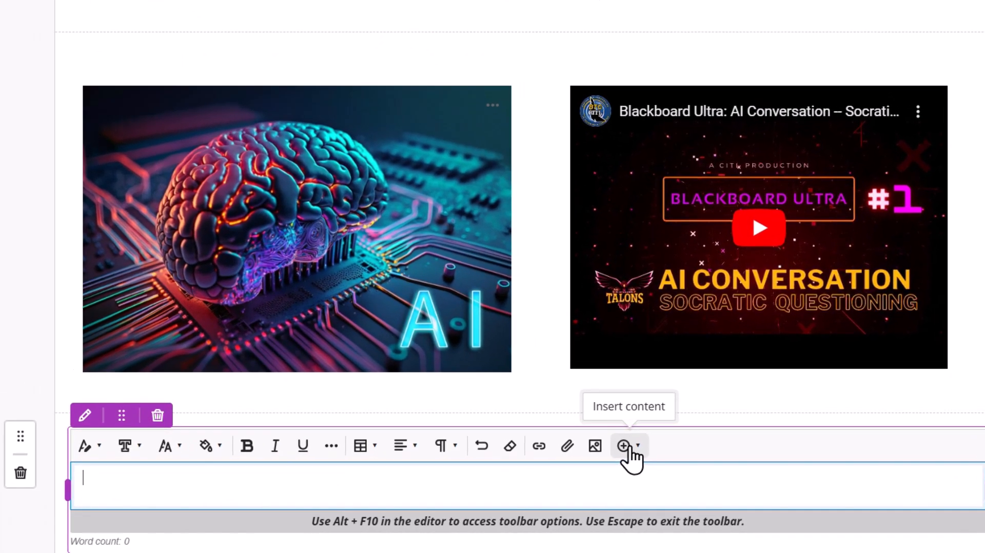
# - Choose the "Microsoft Teams Calling Training" video for the new block through the Content Market's YuJa Media Chooser
pyautogui.click(627, 426)
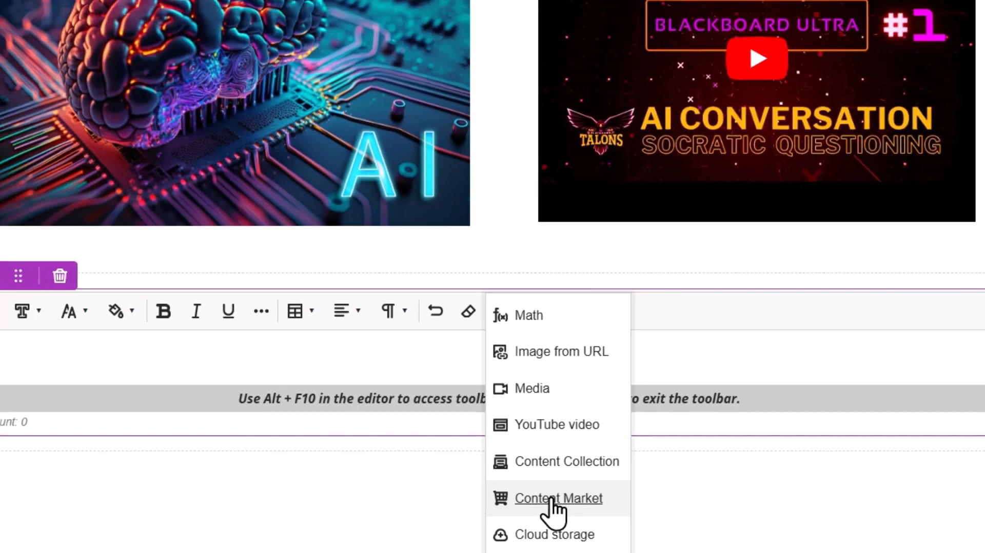
pyautogui.click(552, 498)
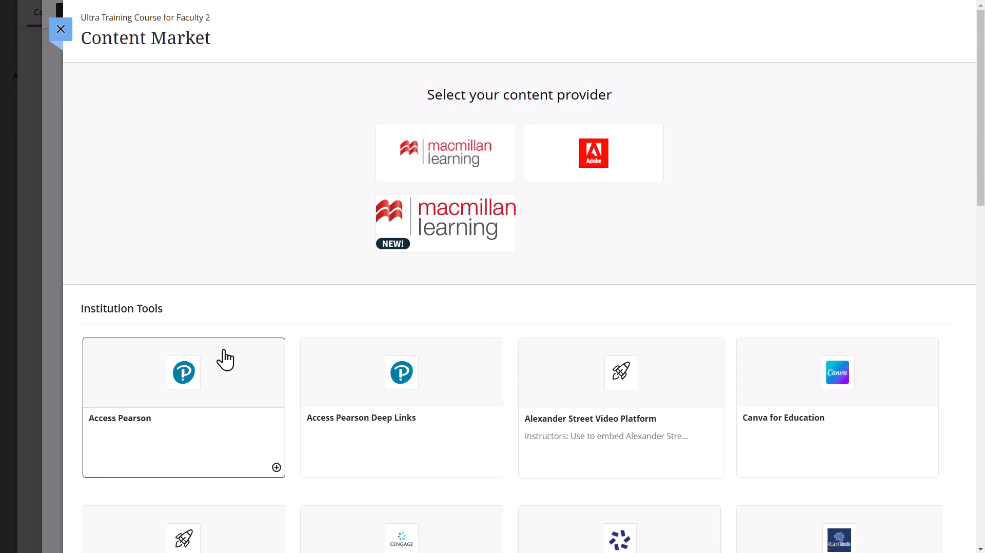
pyautogui.scroll(-10, 221, 349)
pyautogui.scroll(-6, 222, 359)
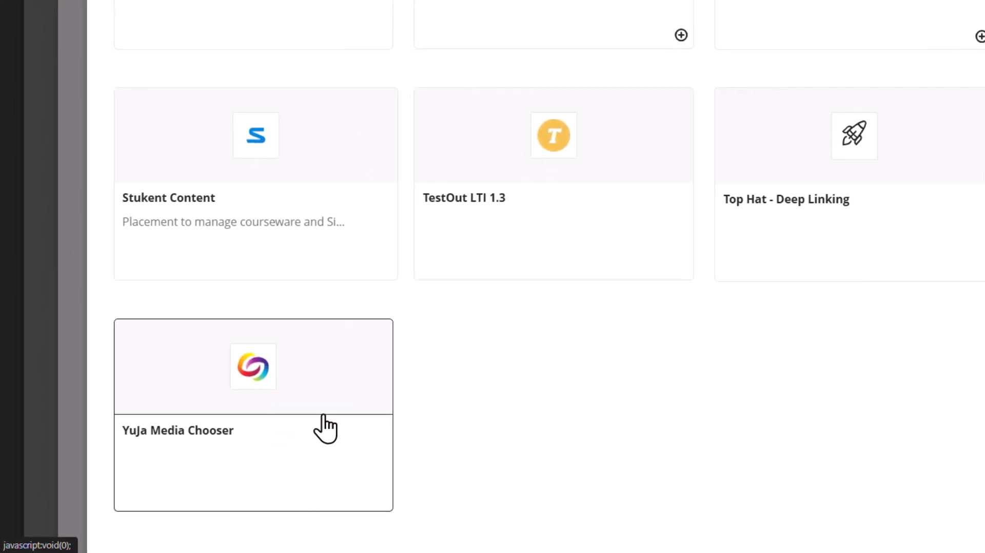
pyautogui.click(400, 389)
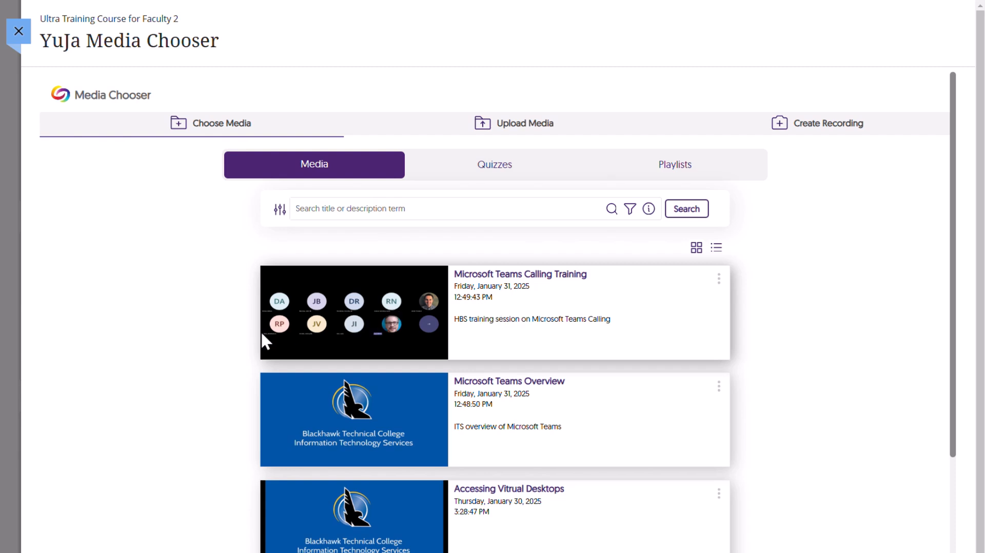
pyautogui.click(374, 353)
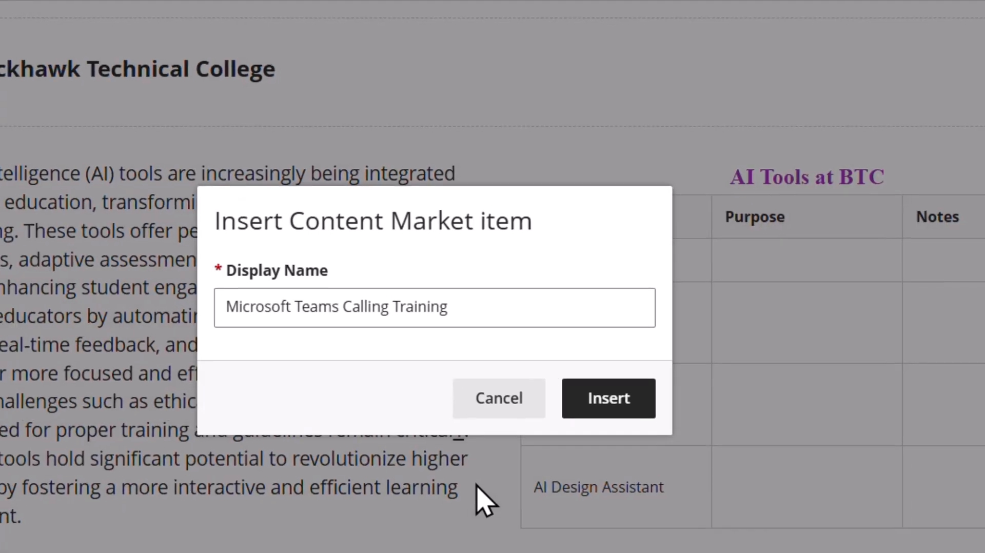
# - Insert the chosen media with the display name "AI Course Design" and save the document
pyautogui.moveTo(479, 301); pyautogui.dragTo(103, 321)
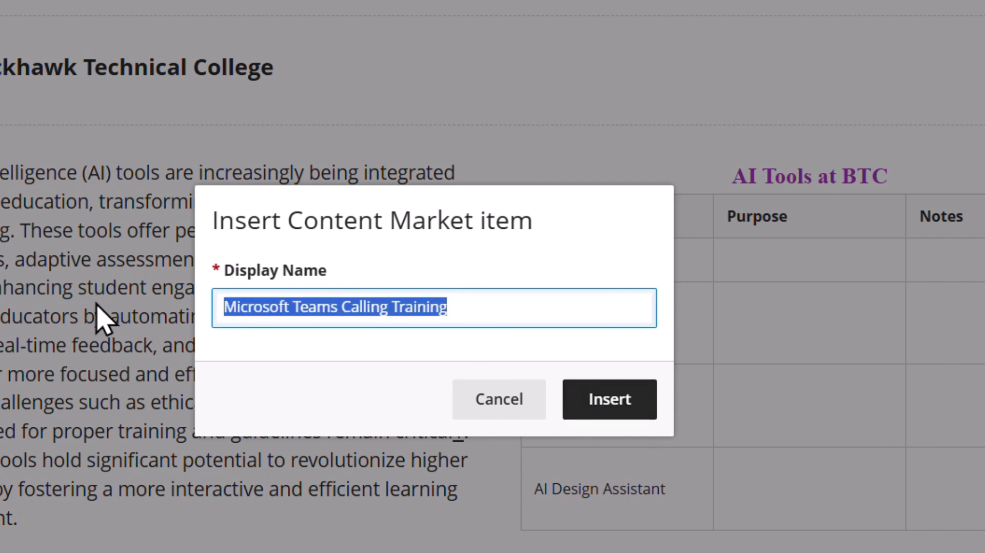
pyautogui.write('AI Course Design')
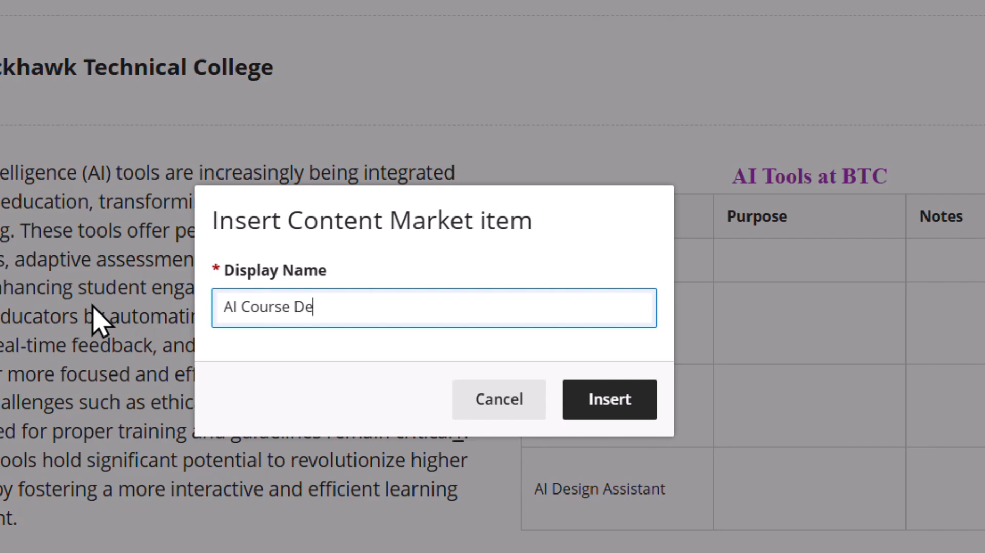
pyautogui.click(595, 406)
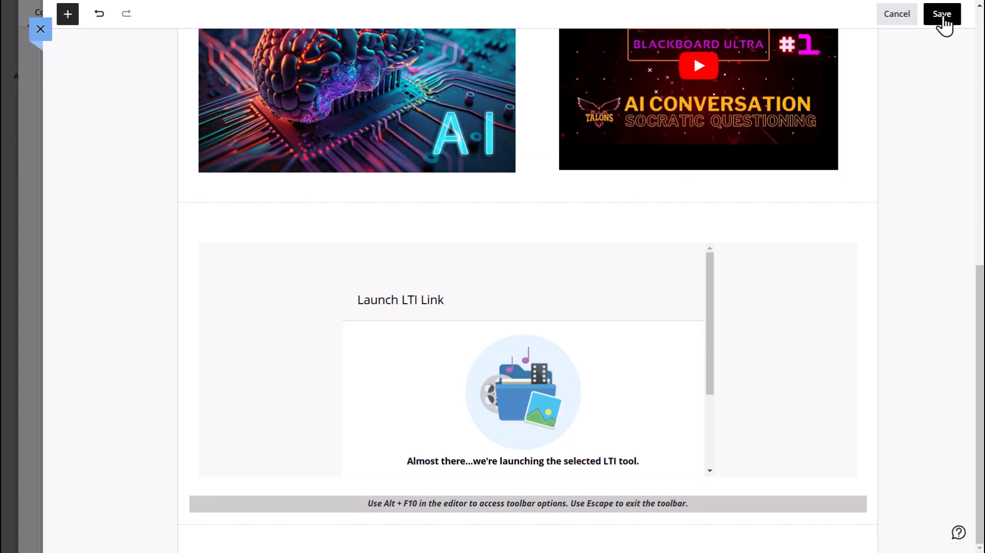
pyautogui.click(942, 15)
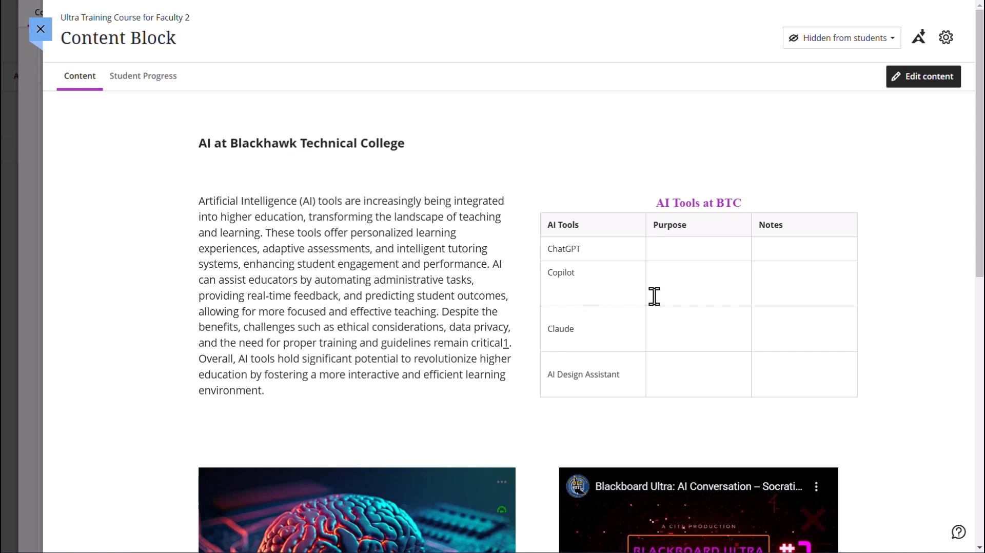
pyautogui.scroll(-5, 500, 341)
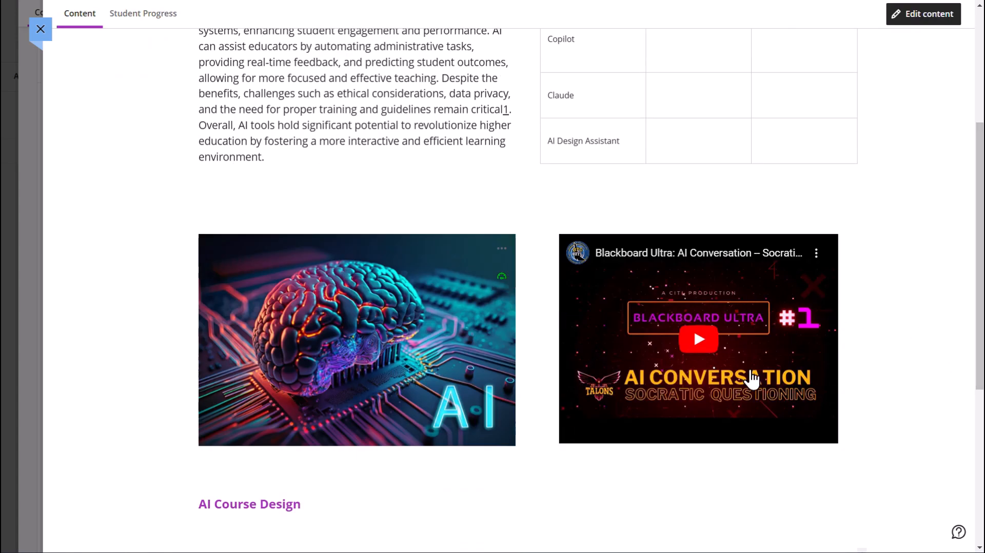
pyautogui.scroll(-6, 749, 378)
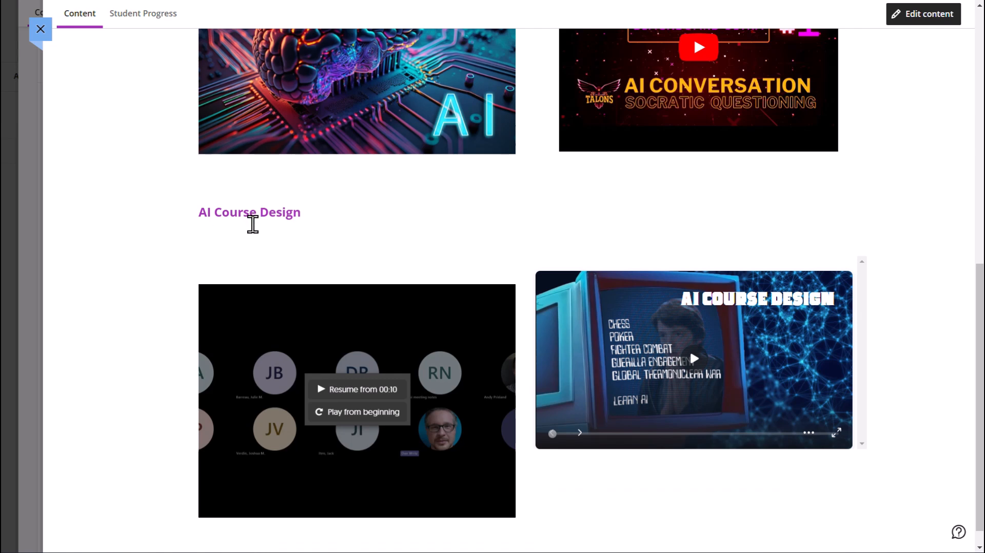
pyautogui.scroll(-1, 174, 377)
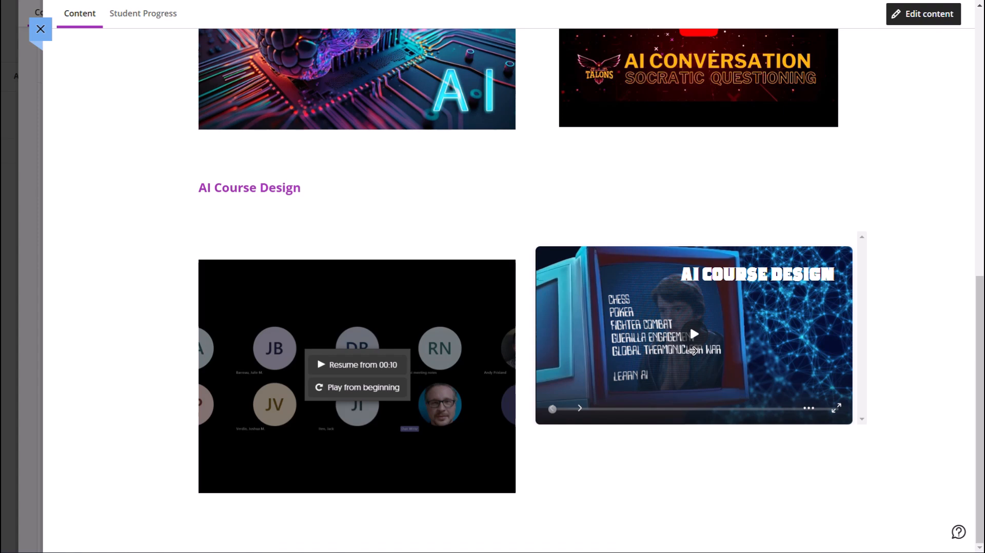
pyautogui.scroll(10, 148, 192)
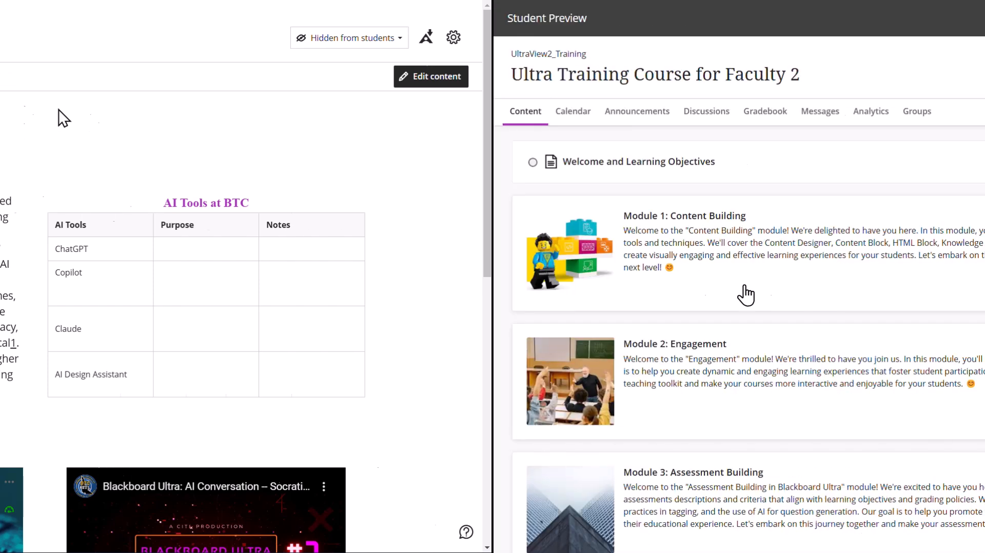
# - Open "Knowledge Check Block #3" from Module 1: Content Building in the student preview and examine its content down to the questions
pyautogui.click(255, 293)
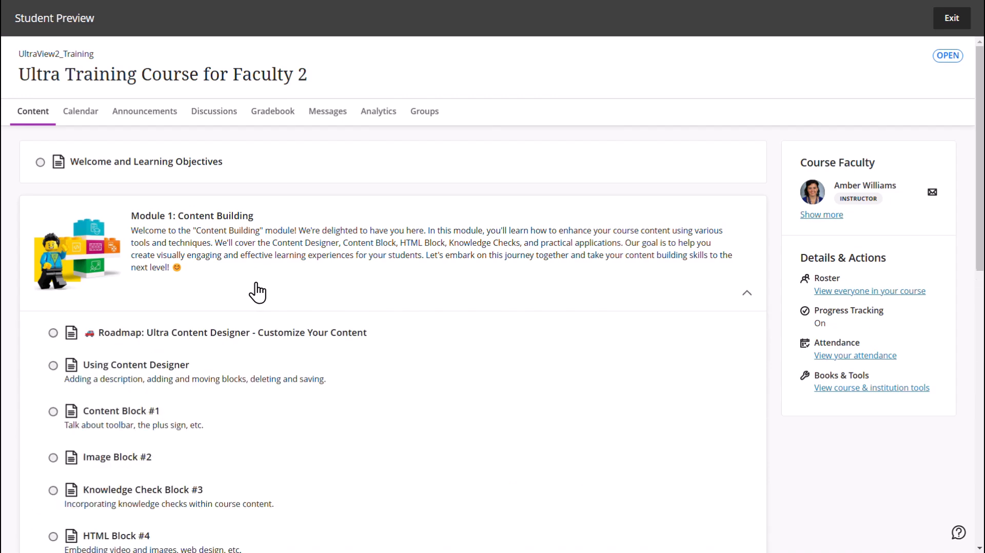
pyautogui.scroll(-3, 255, 294)
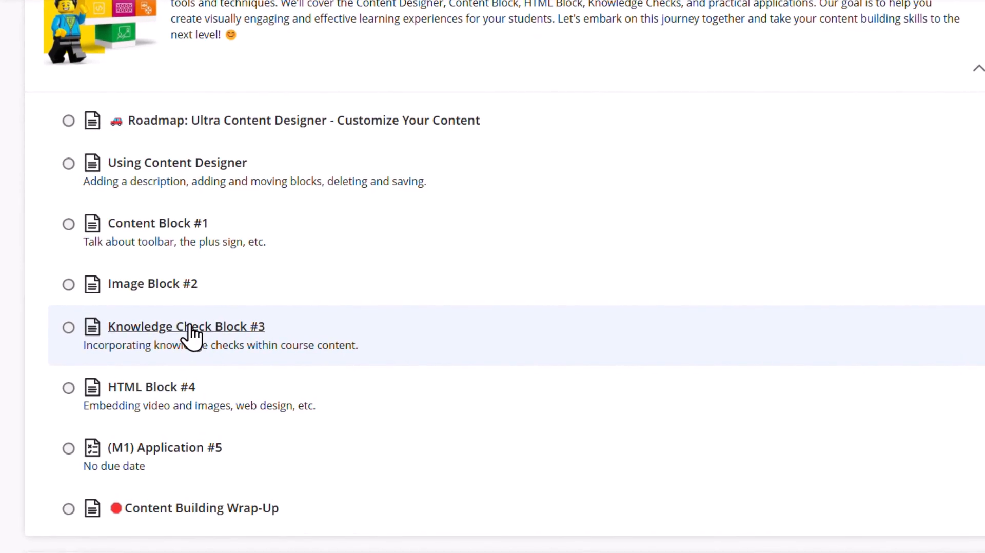
pyautogui.click(193, 327)
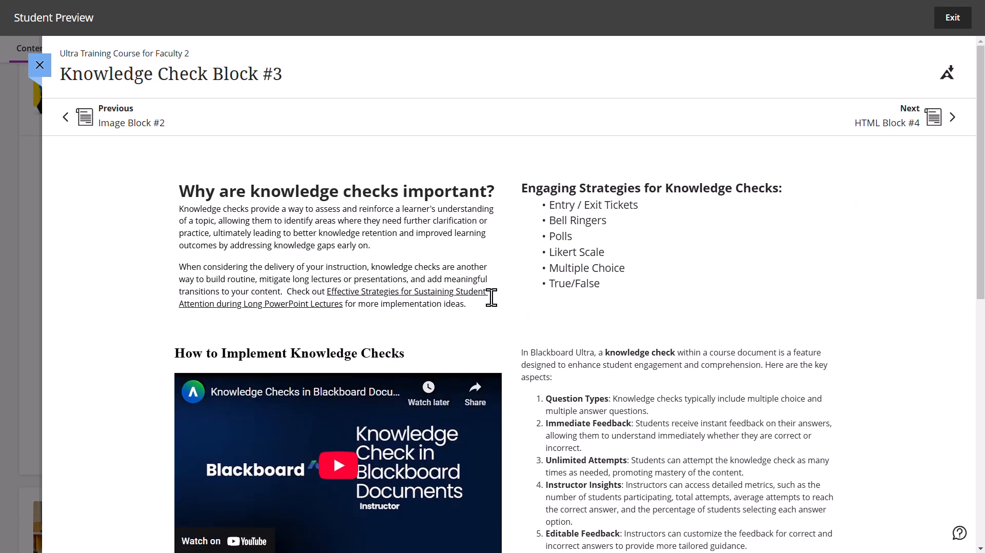
pyautogui.scroll(-1, 491, 300)
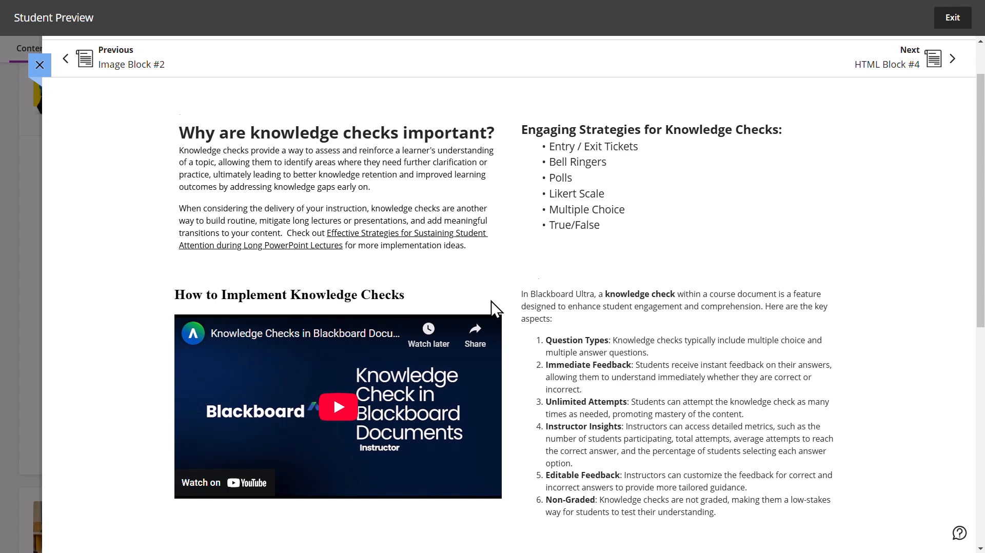
pyautogui.scroll(-6, 491, 301)
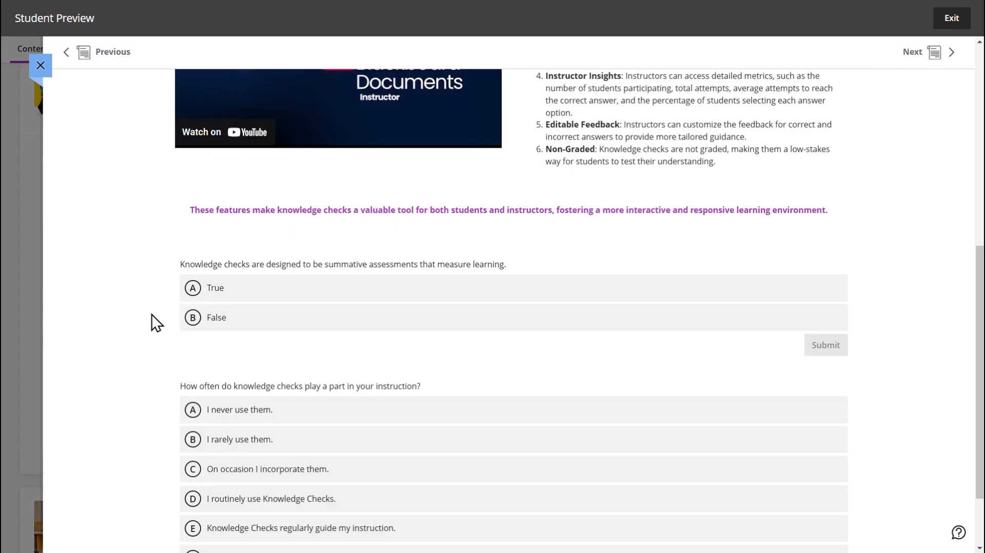
pyautogui.scroll(-1, 154, 316)
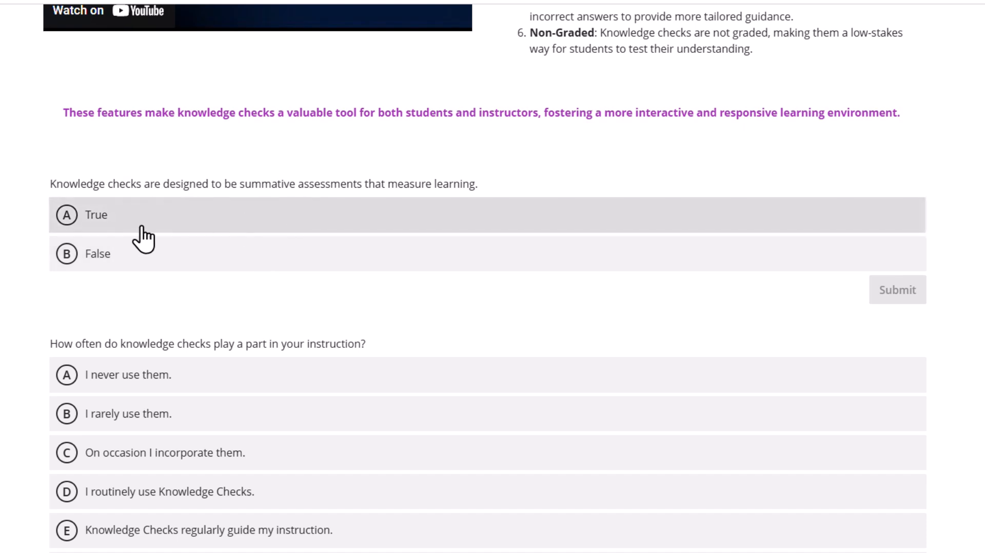
# - Answer the summative assessment question with False and the frequency question with "I routinely use Knowledge Checks.", and submit both
pyautogui.click(66, 259)
pyautogui.scroll(-1, 94, 315)
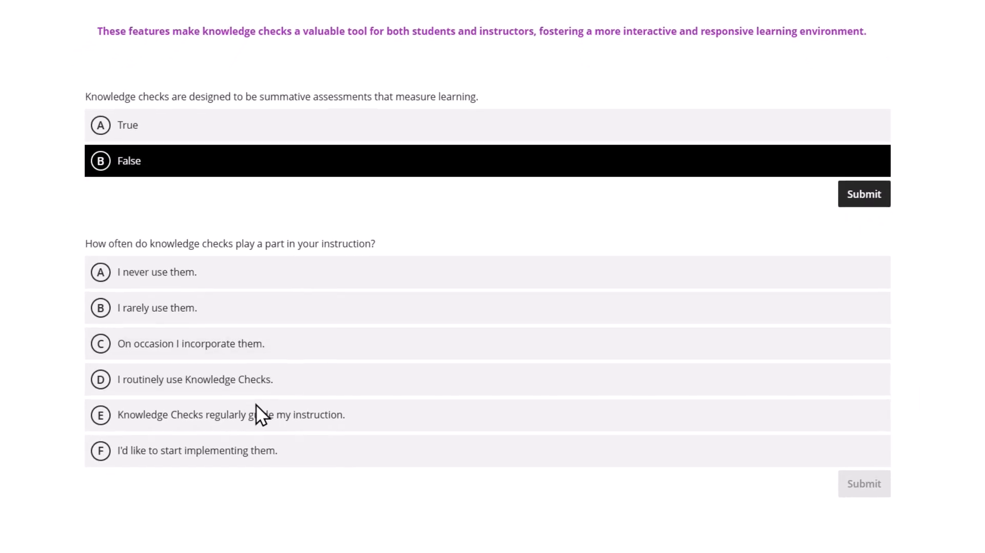
pyautogui.click(103, 377)
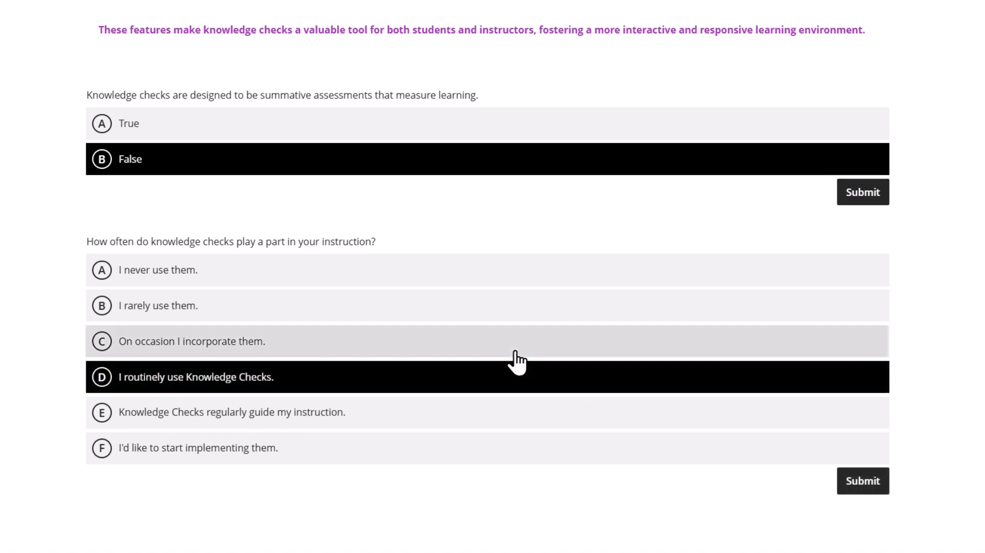
pyautogui.click(871, 487)
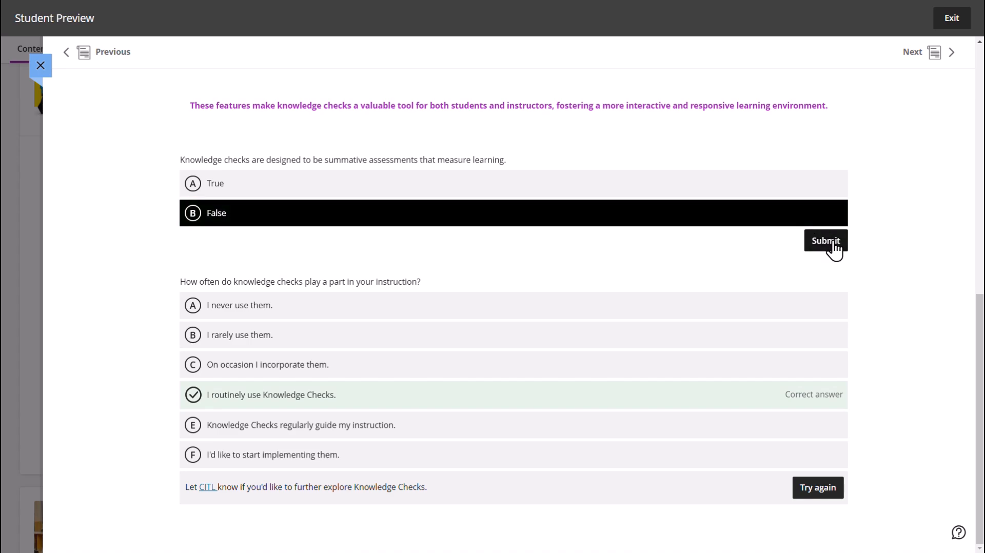
pyautogui.click(869, 198)
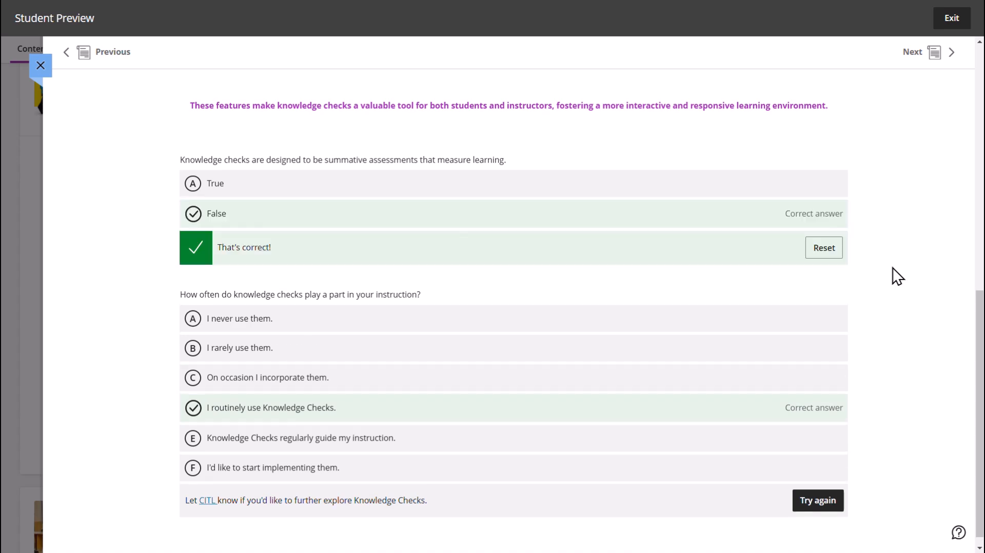
# - Exit the student preview and save the preview user
pyautogui.scroll(10, 871, 276)
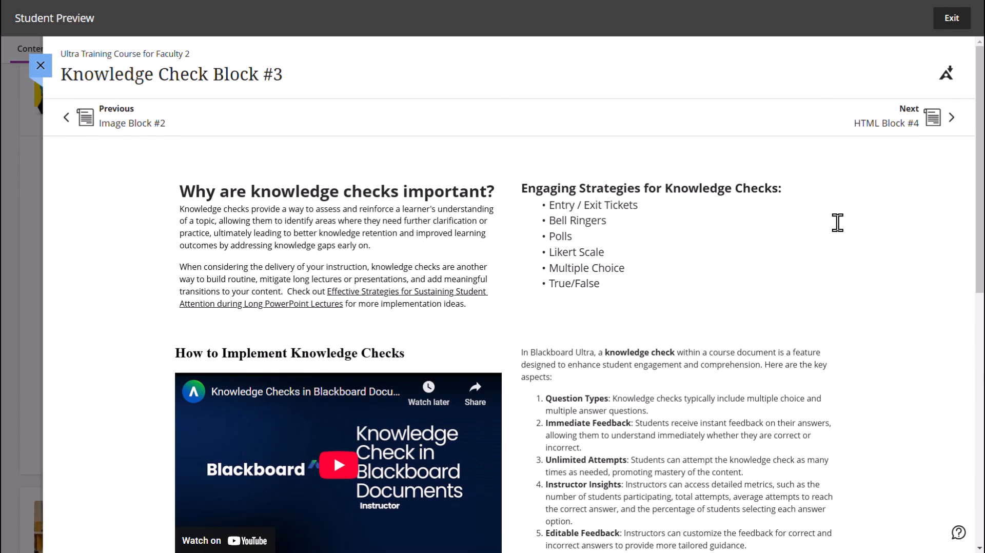
pyautogui.click(946, 18)
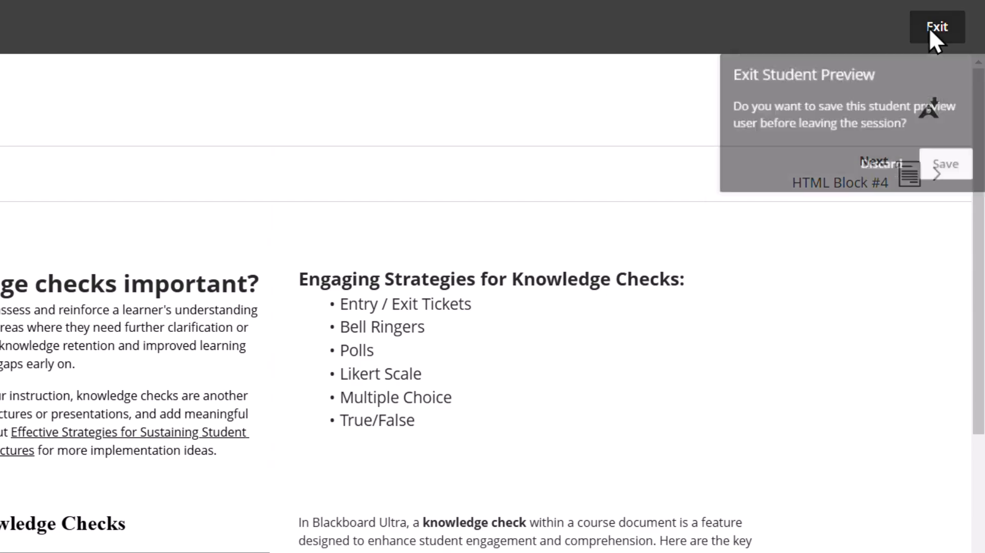
pyautogui.click(946, 175)
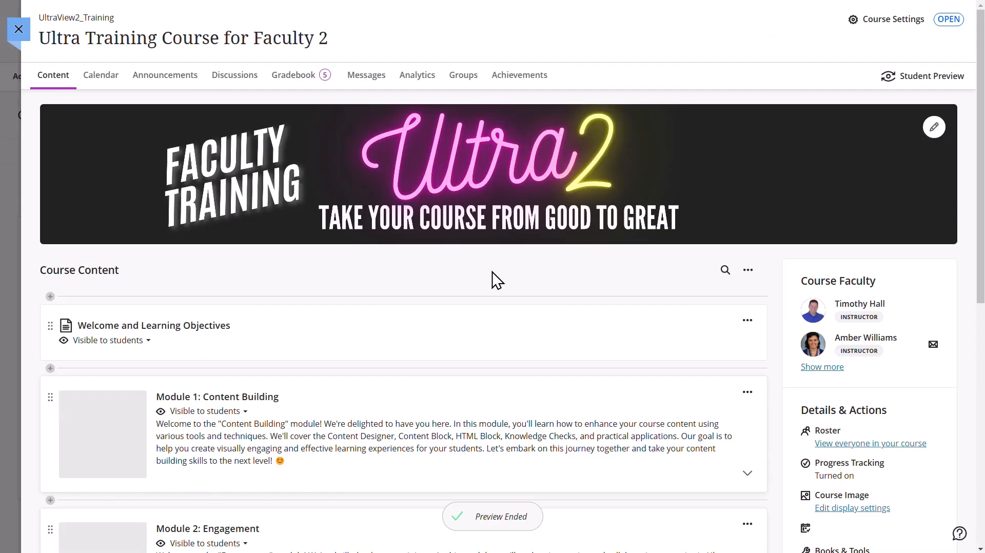
# - Open "Knowledge Check Block #3" from Module 1: Content Building in the instructor view
pyautogui.scroll(-3, 482, 288)
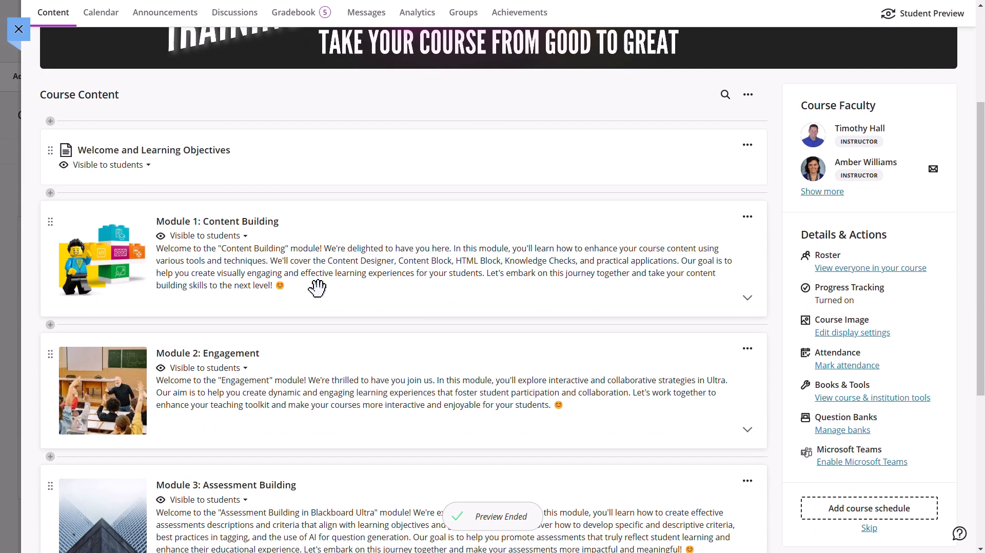
pyautogui.click(340, 256)
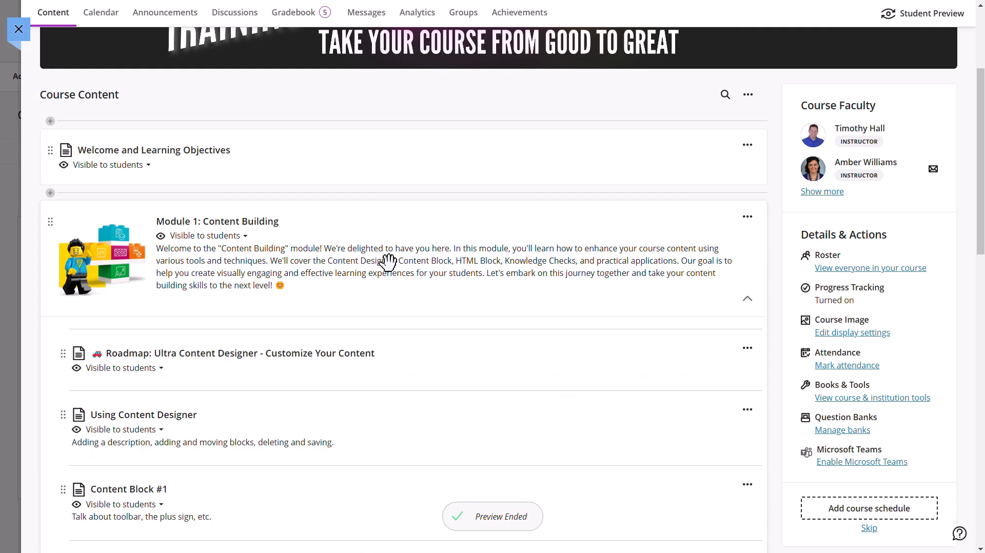
pyautogui.scroll(-7, 387, 262)
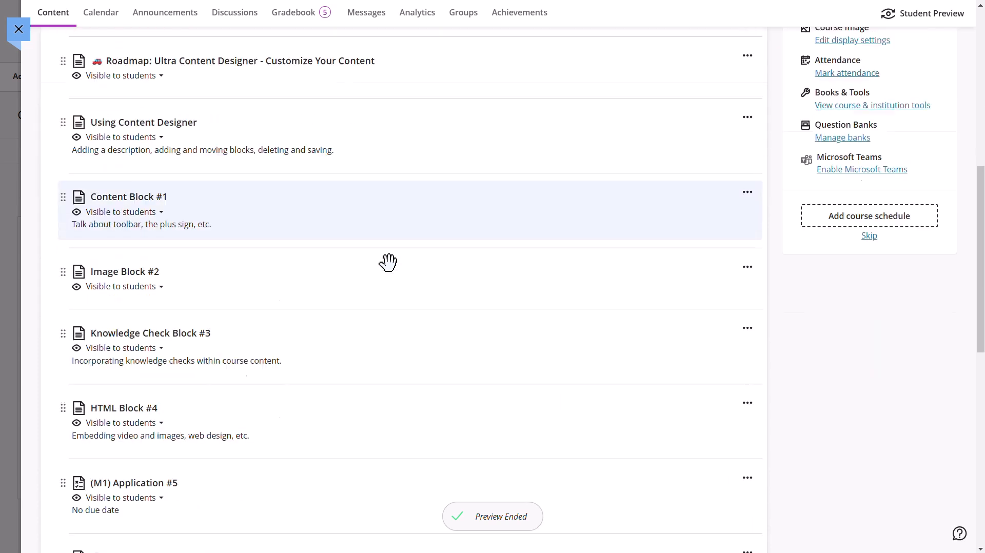
pyautogui.scroll(-1, 369, 297)
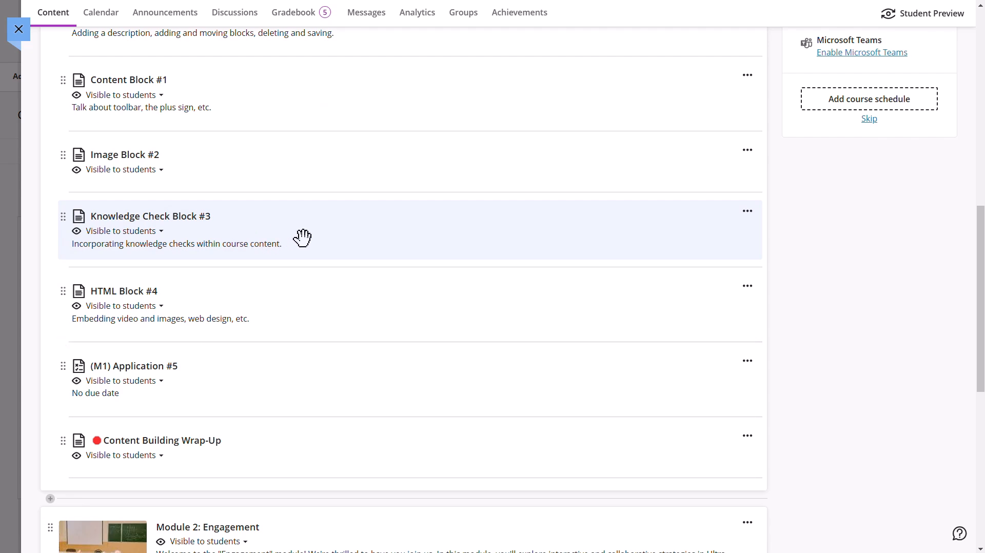
pyautogui.click(328, 237)
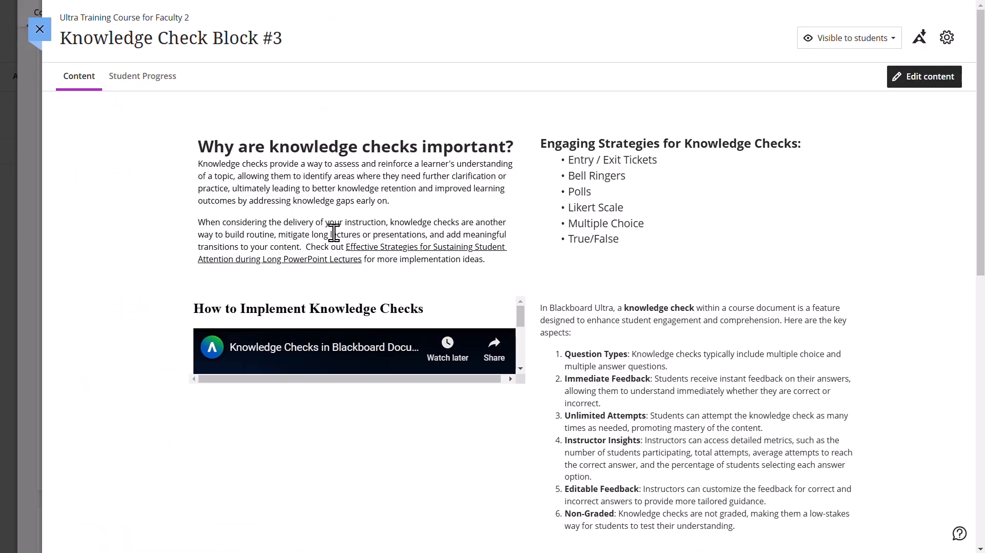
# - Examine the Knowledge Check results for the summative assessment question and the frequency question
pyautogui.scroll(-3, 123, 344)
pyautogui.scroll(-5, 134, 340)
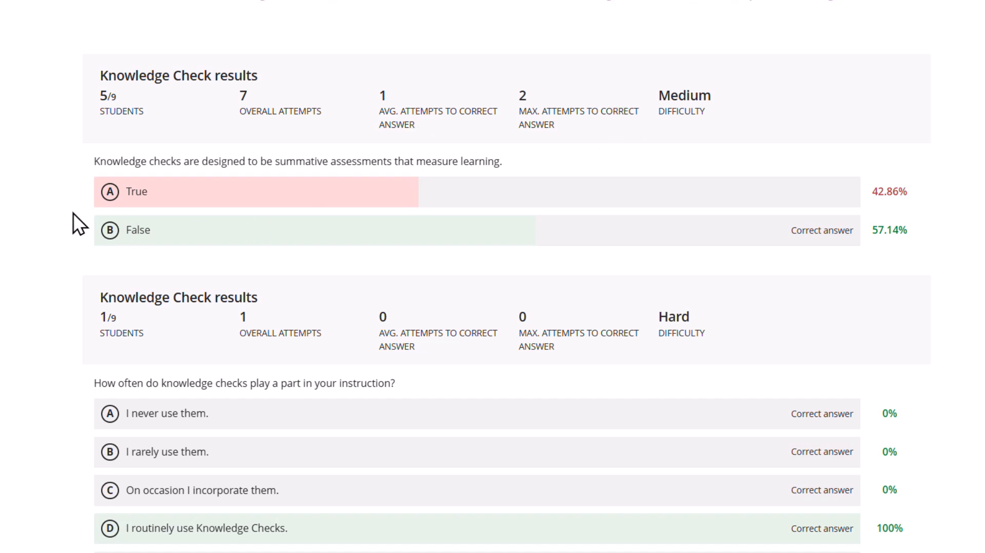
pyautogui.scroll(-2, 70, 253)
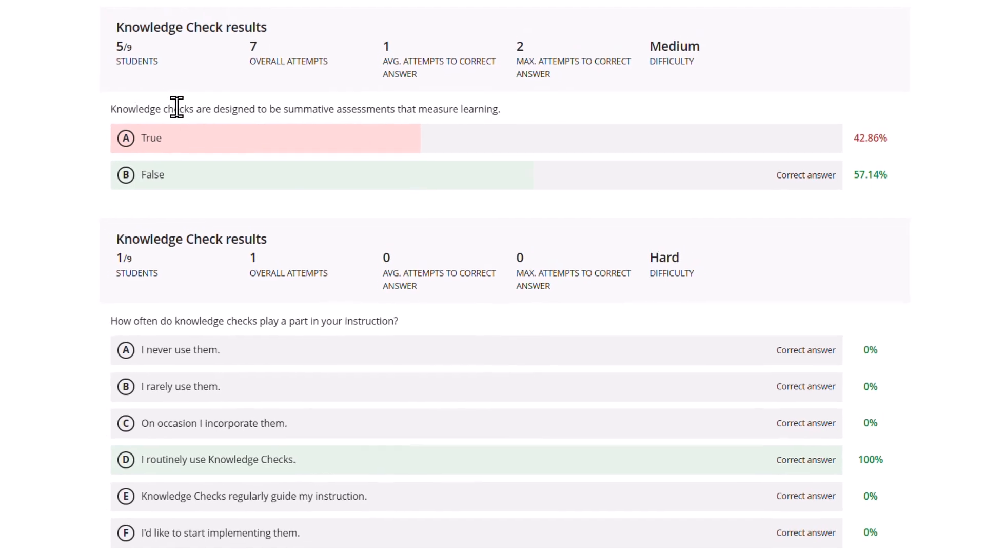
pyautogui.scroll(-1, 820, 195)
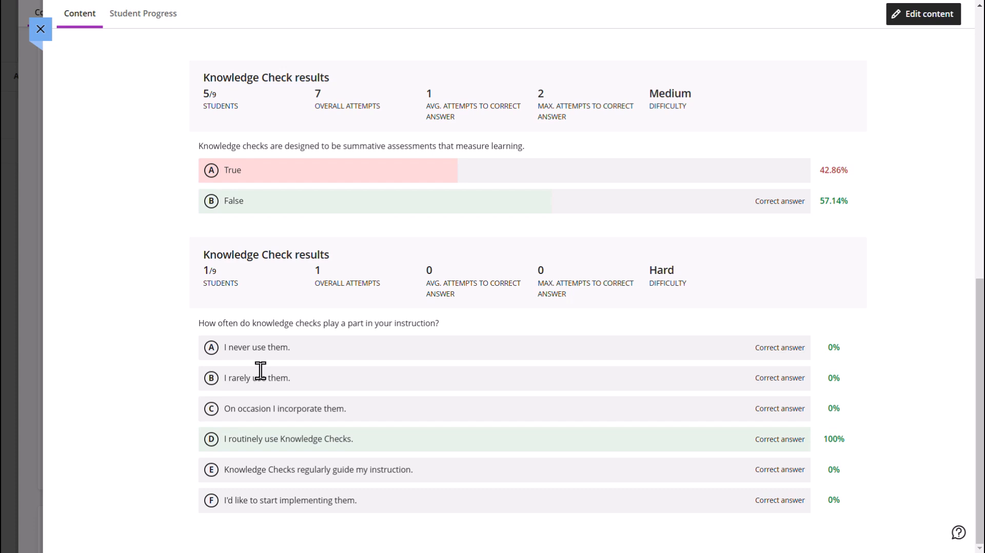
# - Put the document in edit mode and add a knowledge check block between the two existing questions
pyautogui.click(924, 14)
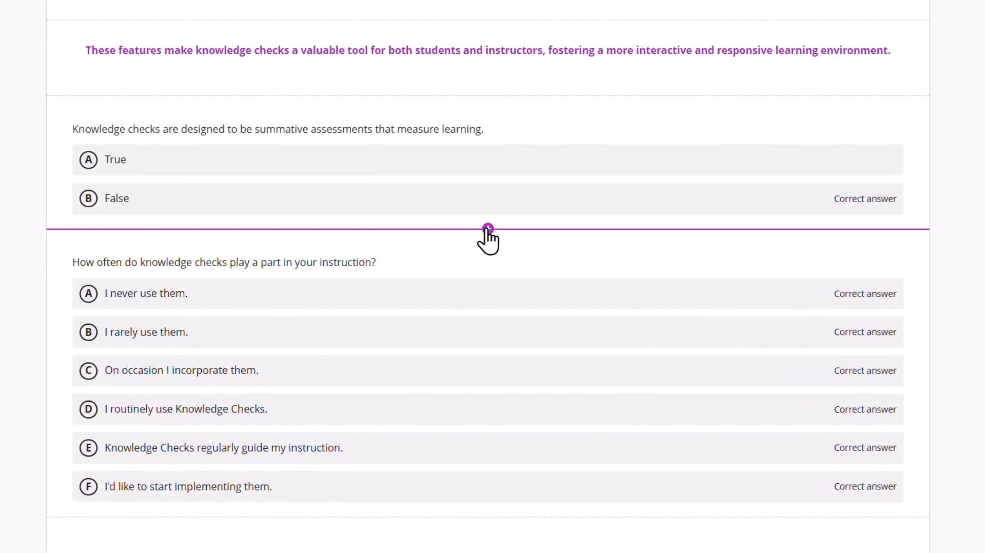
pyautogui.click(488, 228)
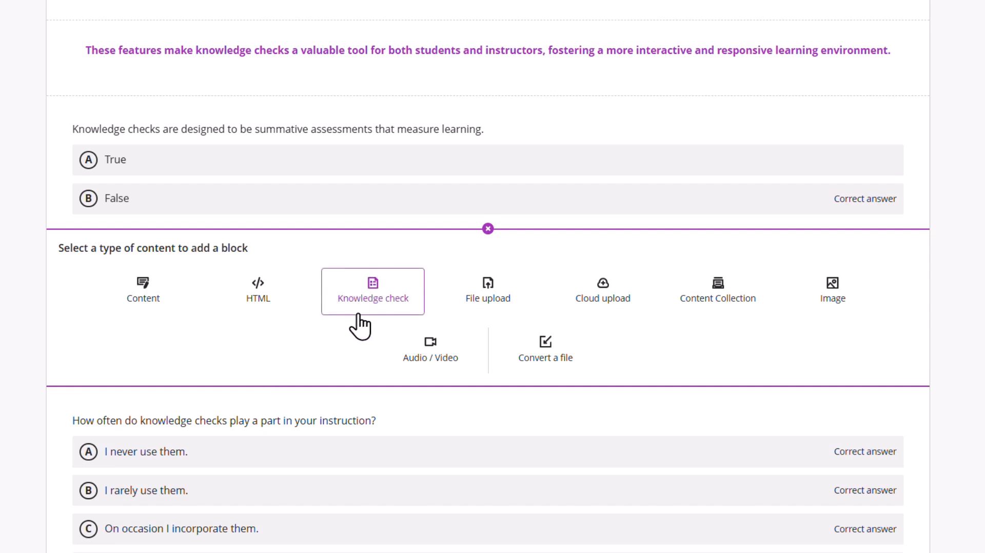
pyautogui.click(395, 293)
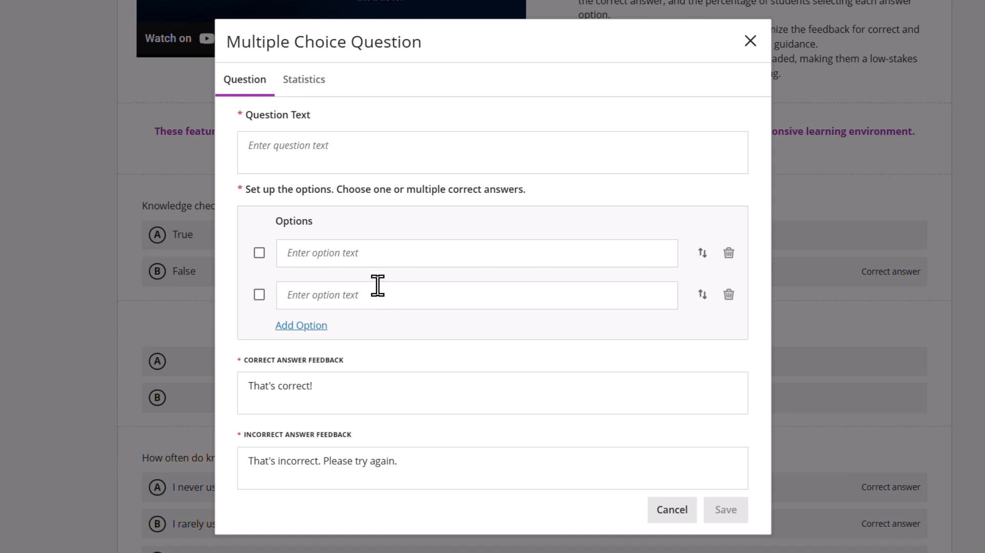
# - Enter "True" as the first answer option and add two more empty options to the question
pyautogui.click(378, 254)
pyautogui.write('True')
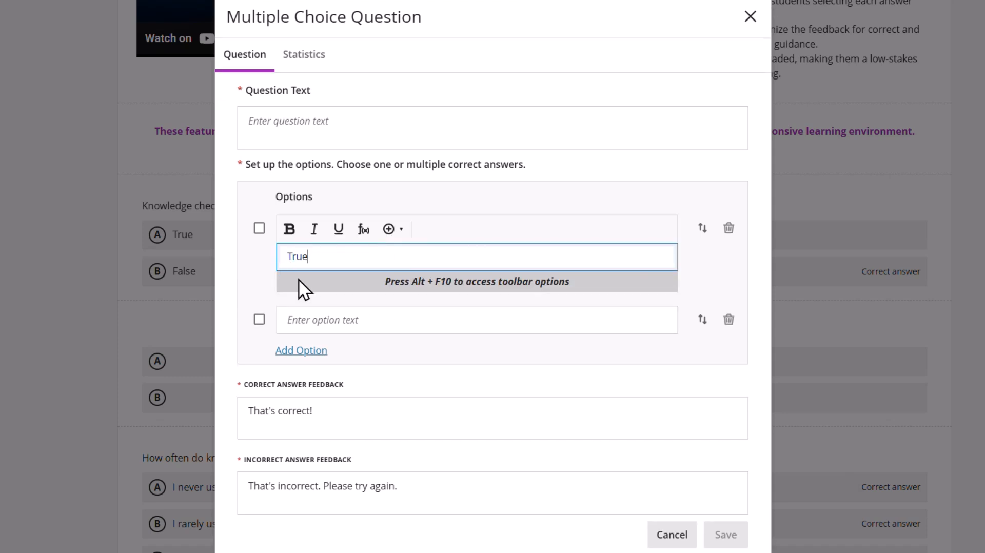
pyautogui.moveTo(325, 259); pyautogui.dragTo(285, 251)
pyautogui.click(318, 349)
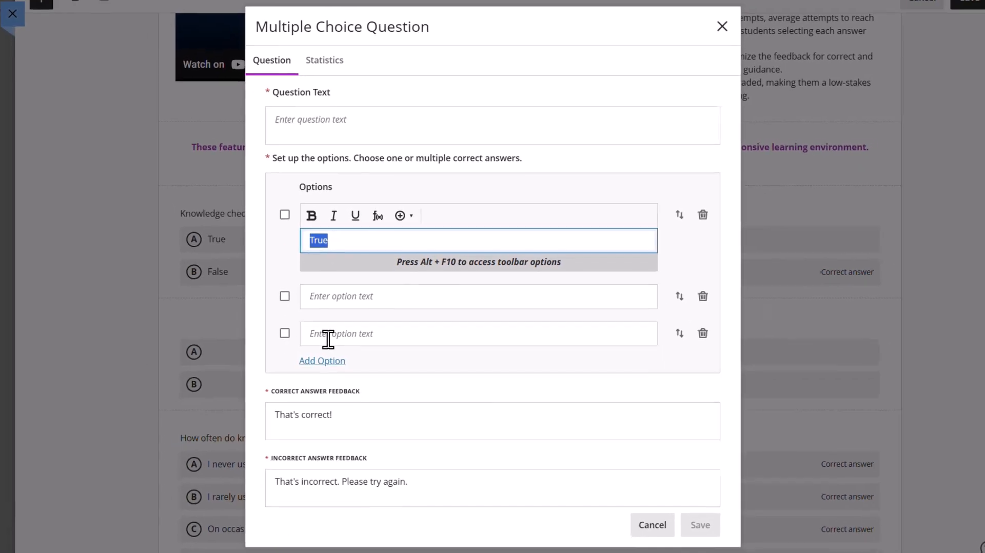
pyautogui.click(312, 391)
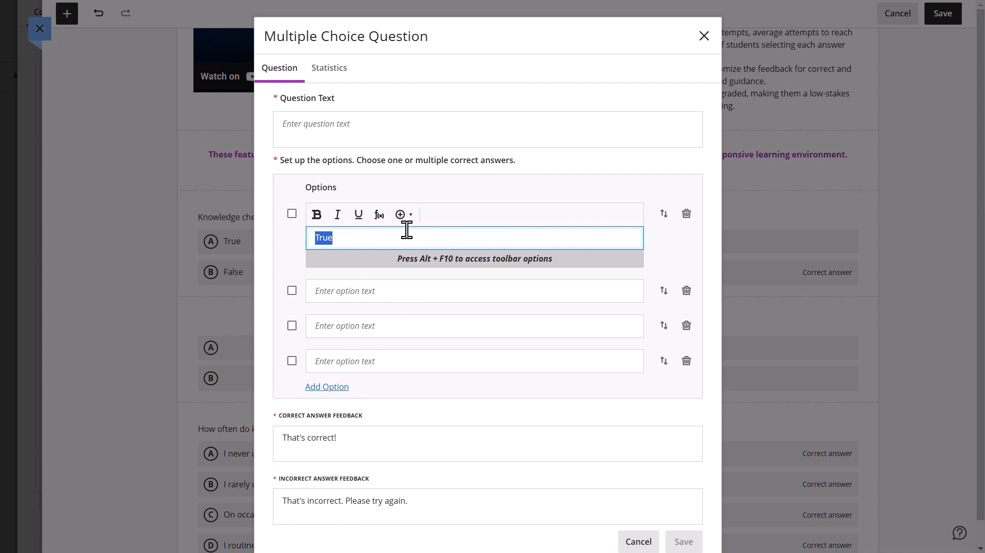
pyautogui.click(486, 195)
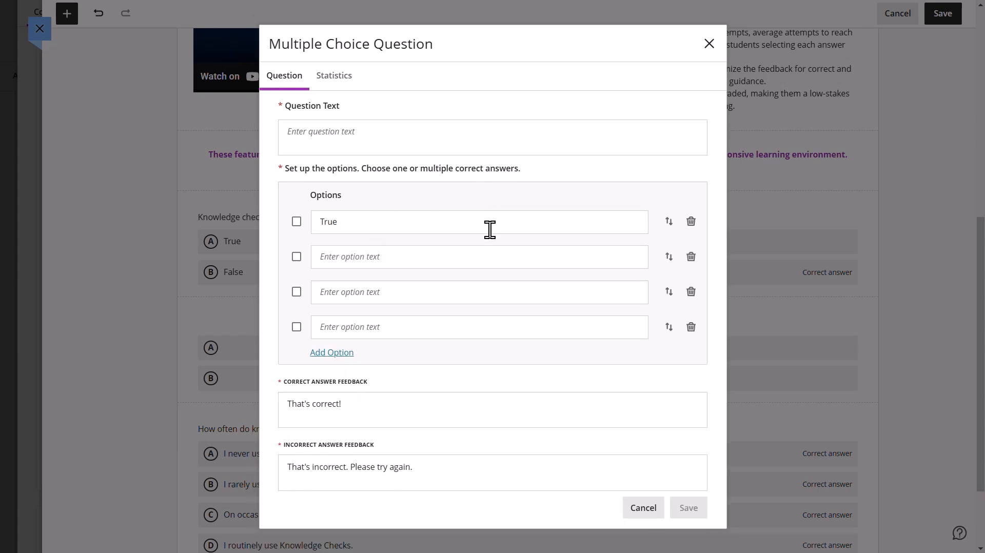
# - Replace the first option's text with "Never", enter "Always" as the last option, and move it up to third place
pyautogui.click(352, 222)
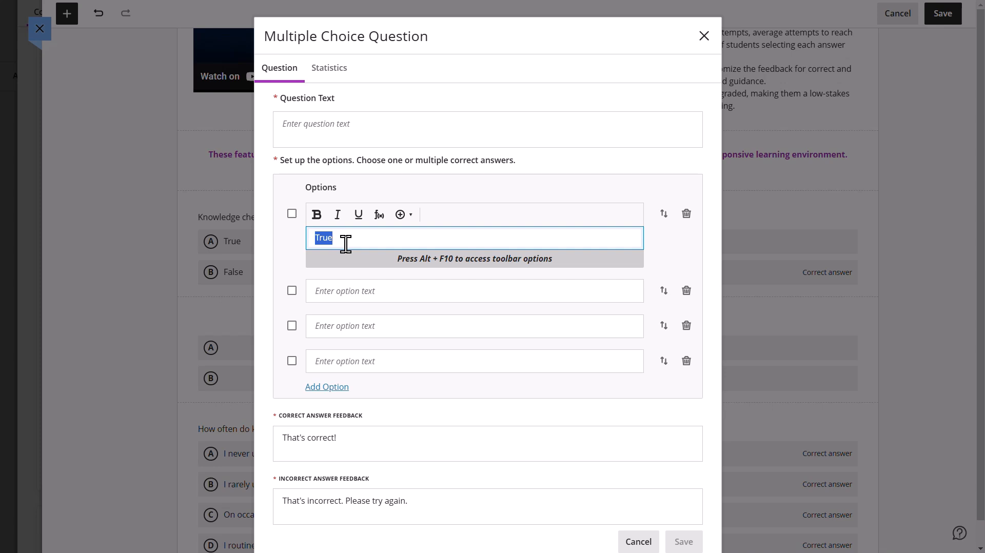
pyautogui.write('Neved')
pyautogui.click(347, 362)
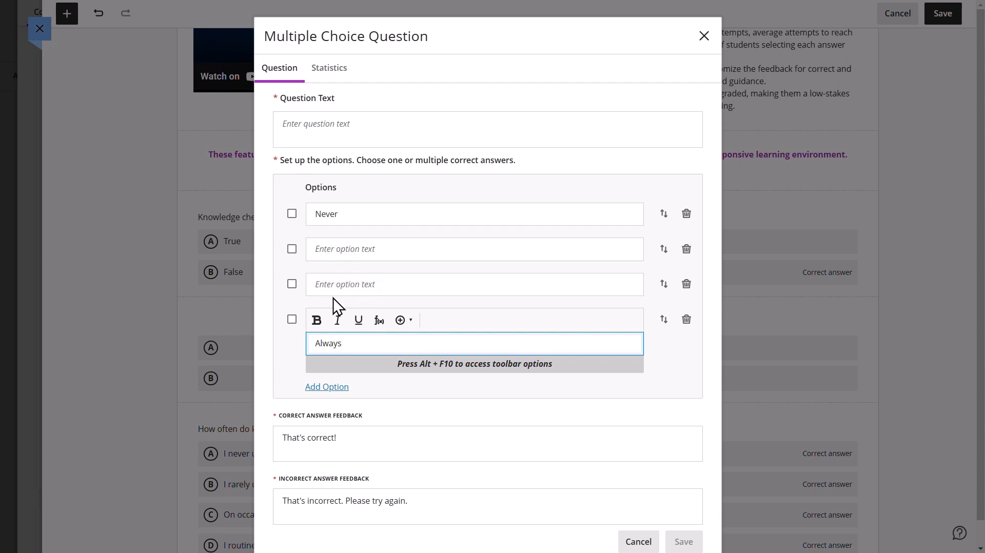
pyautogui.moveTo(663, 320); pyautogui.dragTo(665, 290)
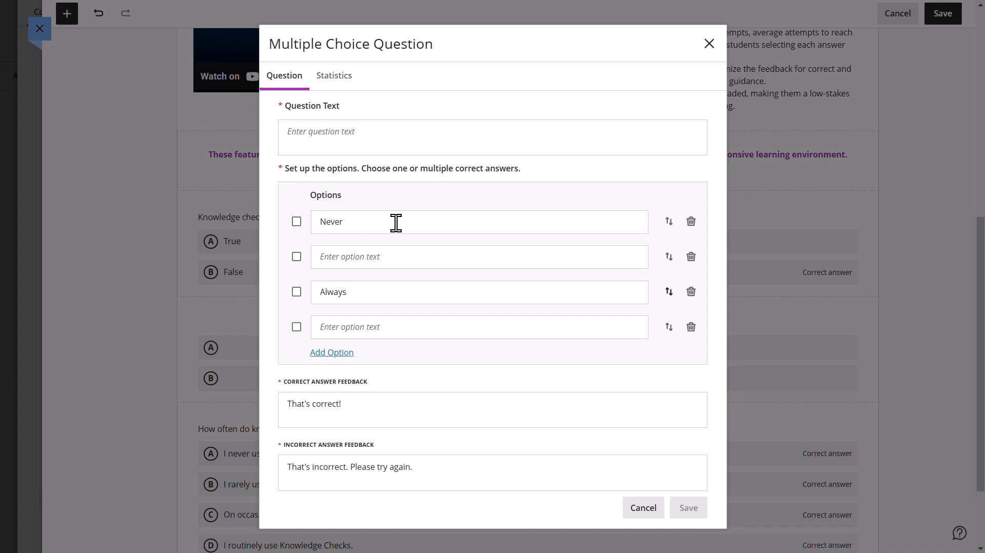
# - Mark all four answer options as correct
pyautogui.click(297, 224)
pyautogui.click(297, 256)
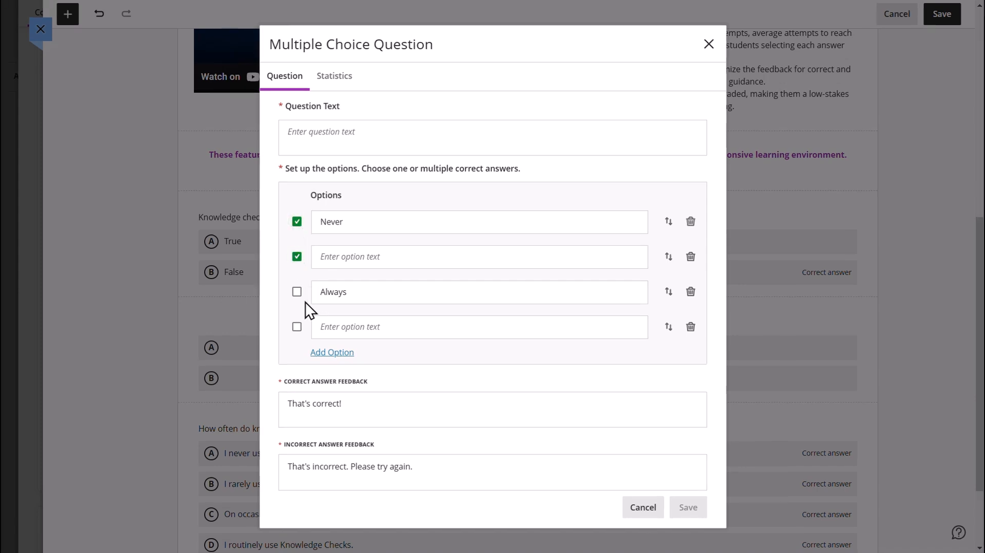
pyautogui.click(297, 291)
pyautogui.click(297, 326)
# - Set both the correct and the incorrect answer feedback to "Thanks for your feedback!"
pyautogui.click(351, 405)
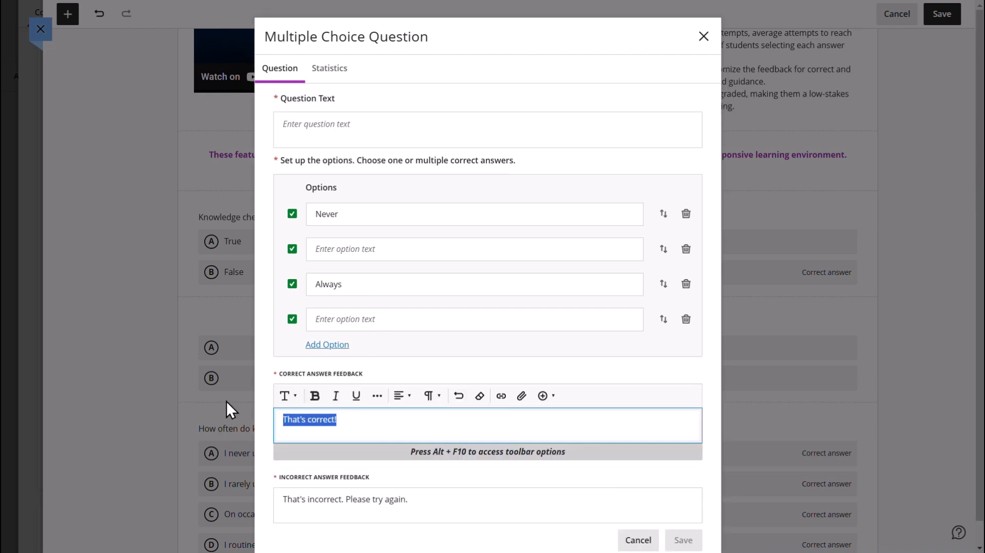
pyautogui.write('Thanks')
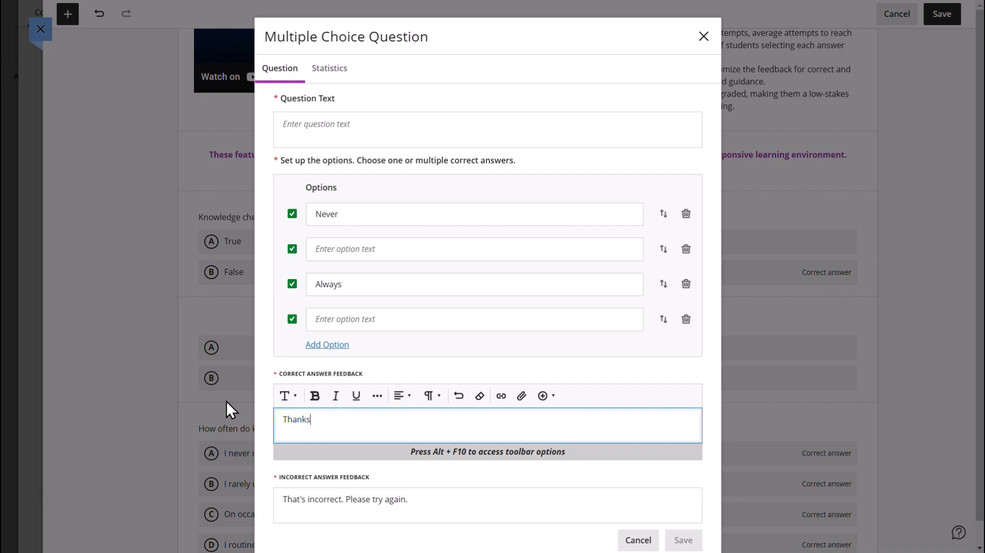
pyautogui.write(' for your feedback')
pyautogui.scroll(-1, 436, 451)
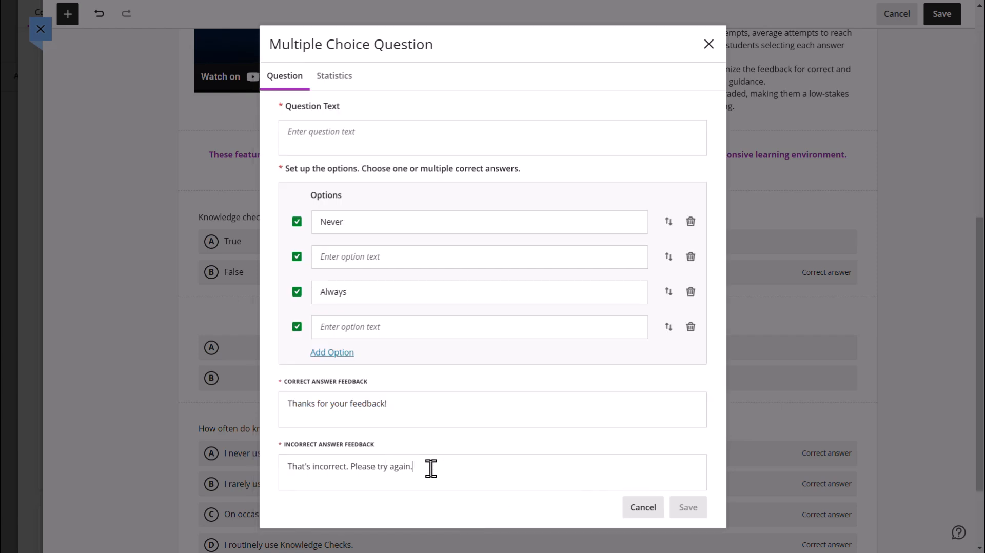
pyautogui.moveTo(437, 468); pyautogui.dragTo(222, 460)
pyautogui.press('BackSpace')
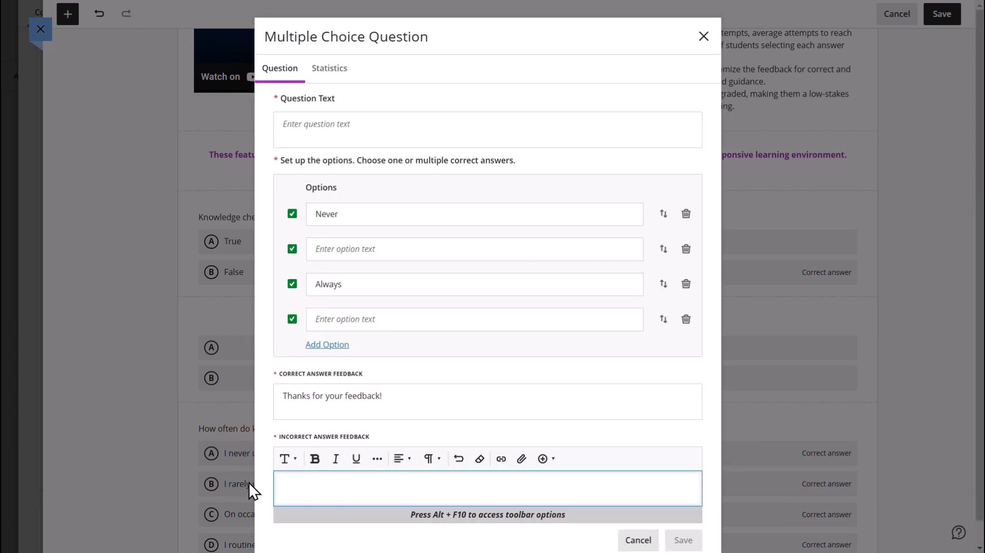
pyautogui.write('Thanks for your feedback!')
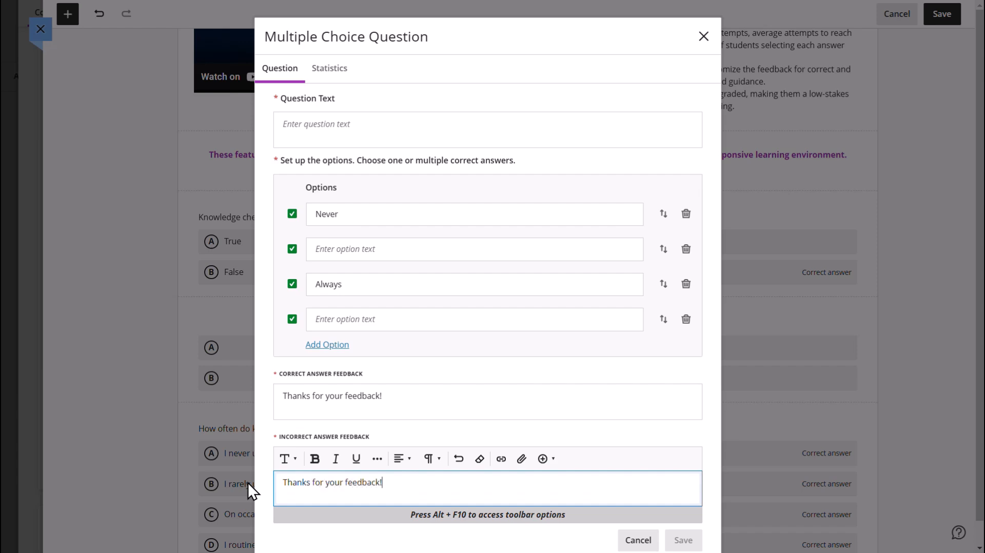
pyautogui.click(557, 520)
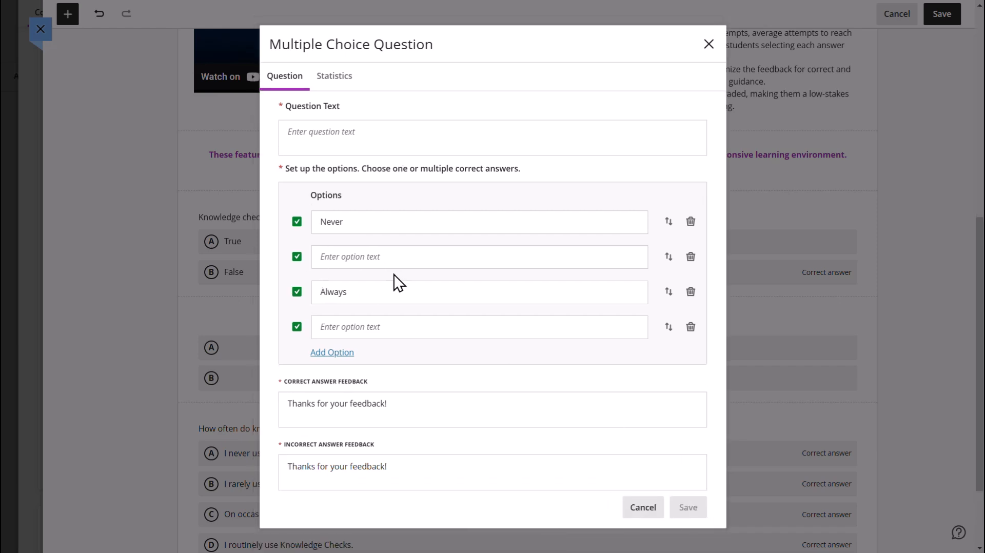
# - Fill the two empty answer options with "asdf" for the second and "asdfa" for the fourth
pyautogui.click(376, 258)
pyautogui.write('asdf')
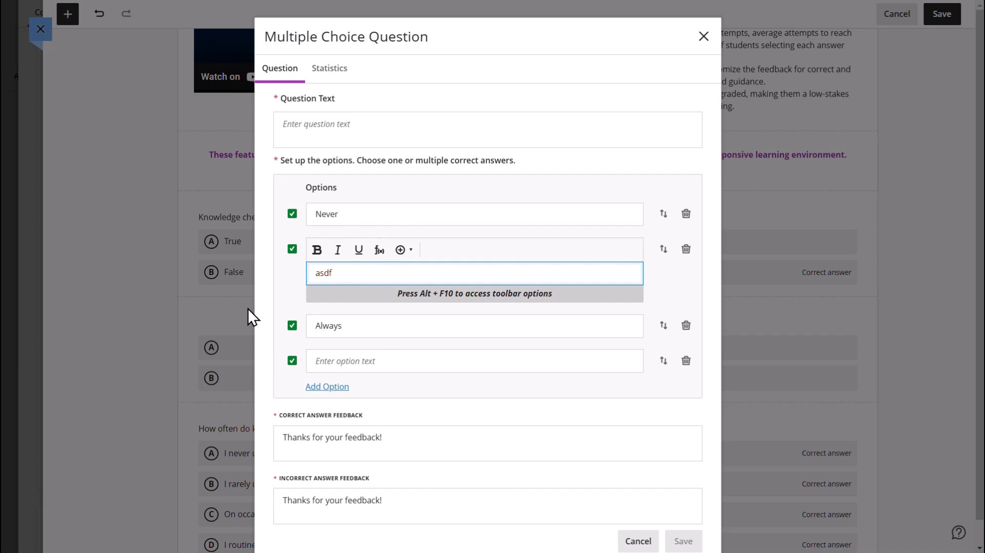
pyautogui.click(296, 286)
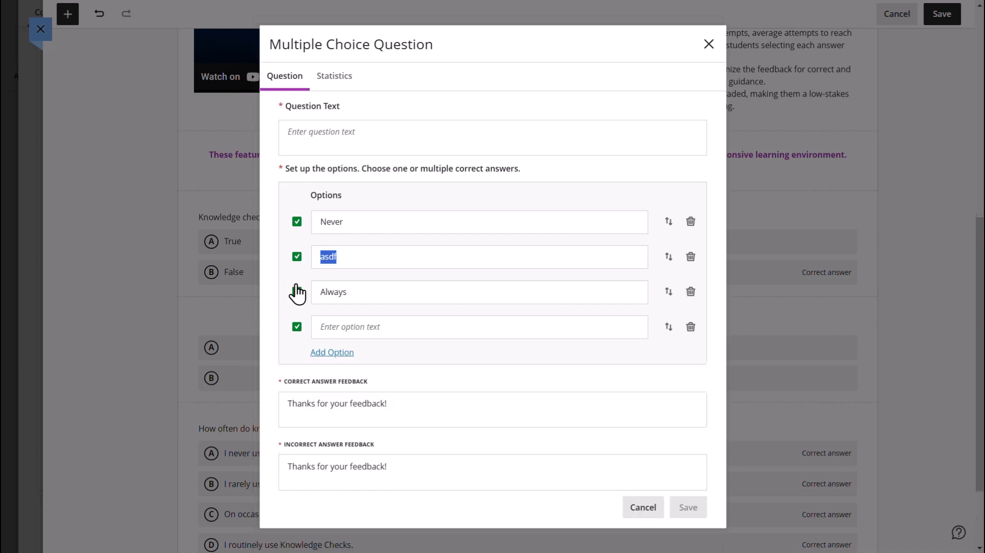
pyautogui.click(384, 331)
pyautogui.write('asdfa')
pyautogui.click(296, 354)
# - Enter the question text "How do you feel about Knowledge Checks?" and save the knowledge check
pyautogui.click(314, 132)
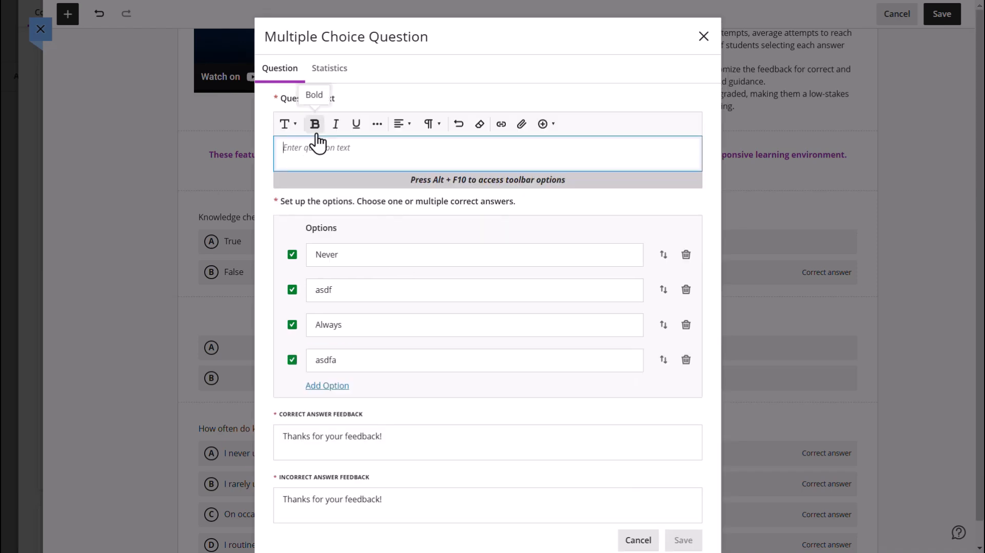
pyautogui.write('How do you feel about Knowledge Checks?')
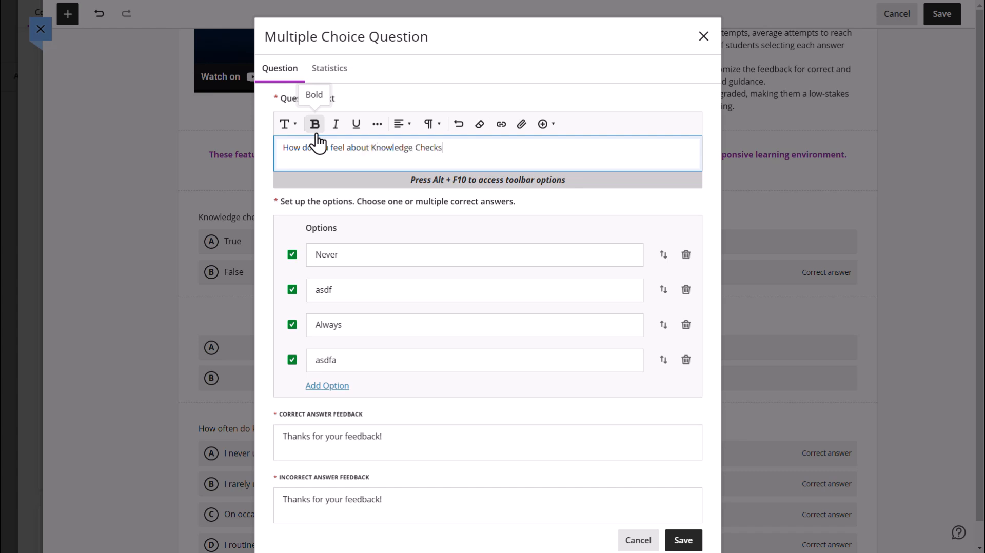
pyautogui.click(688, 541)
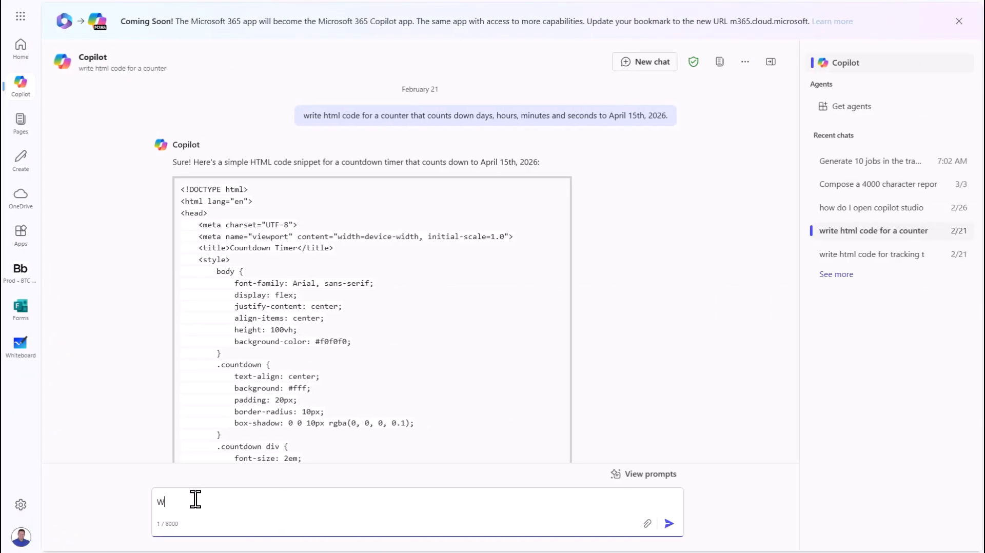
# - In Microsoft 365 Copilot, submit the prompt "Write html code for a counter that counts down days, hours, minutes, and seconds to April 15, 2026."
pyautogui.write('html code for a counter that coun')
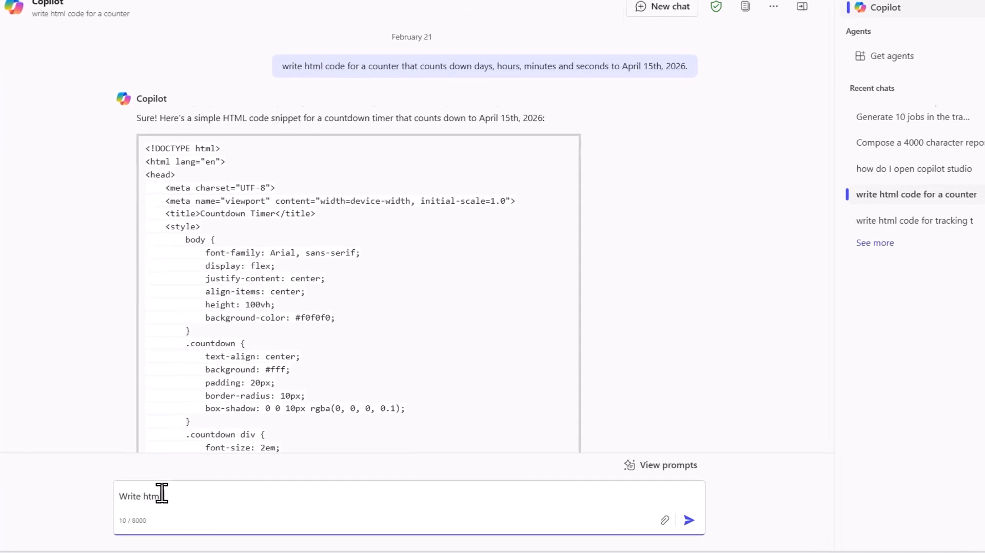
pyautogui.write('ts down days, hours, minutes, and seconds to April 15, 2')
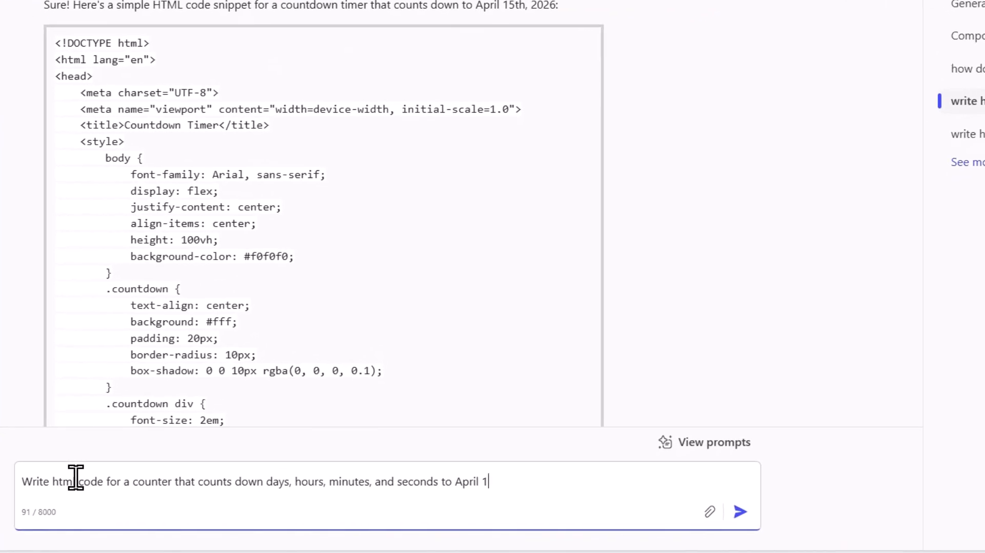
pyautogui.write('026.')
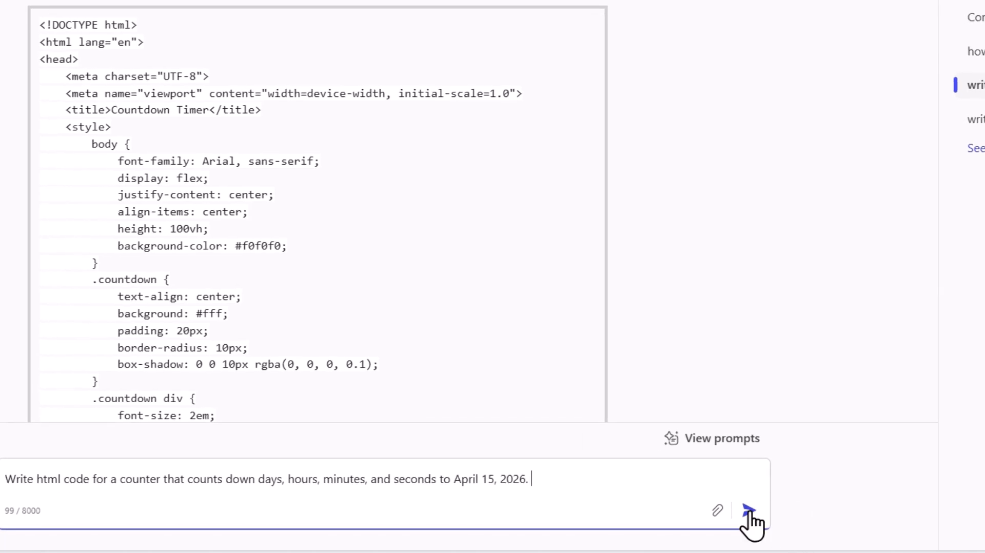
pyautogui.click(749, 510)
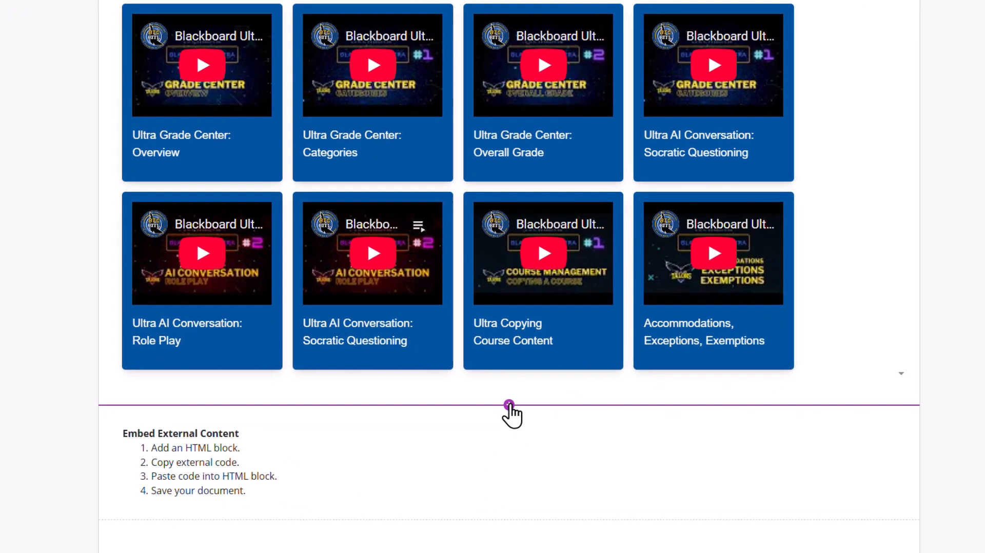
# - Insert an HTML block in the Blackboard document between the video cards and the "Embed External Content" text, containing the copied countdown timer code
pyautogui.click(592, 426)
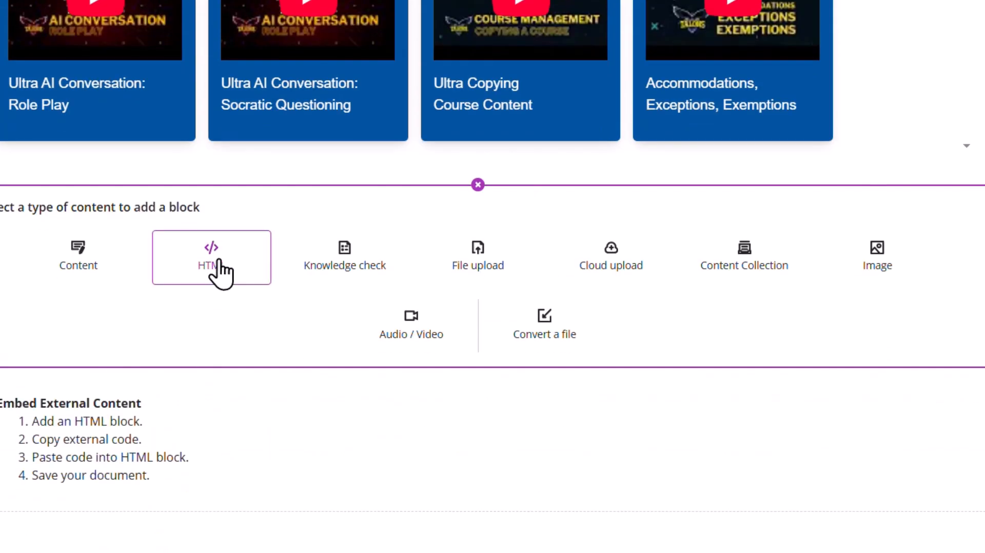
pyautogui.click(218, 259)
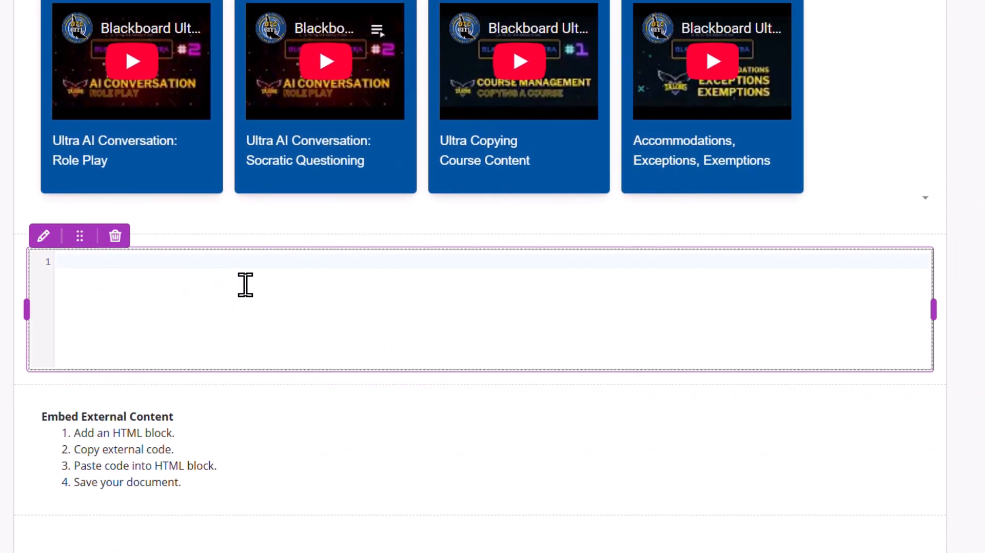
pyautogui.hotkey('ctrl', 'v')
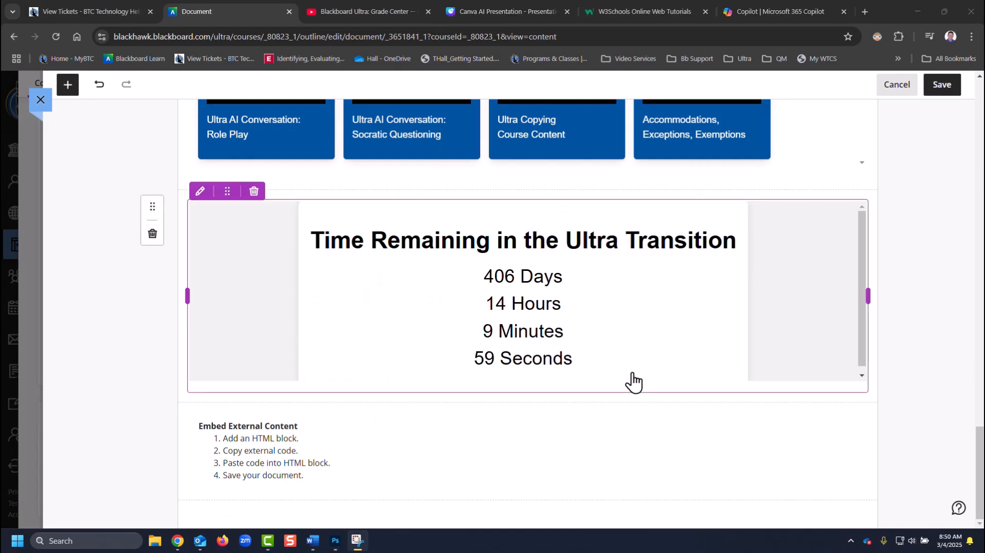
pyautogui.click(925, 276)
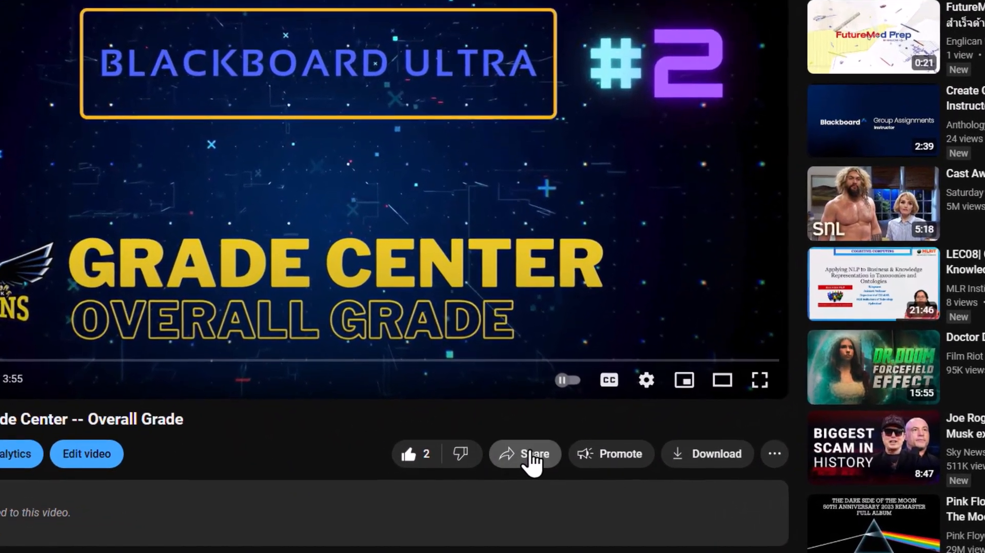
# - On YouTube, copy the embed code of the Grade Center -- Overall Grade video
pyautogui.click(527, 471)
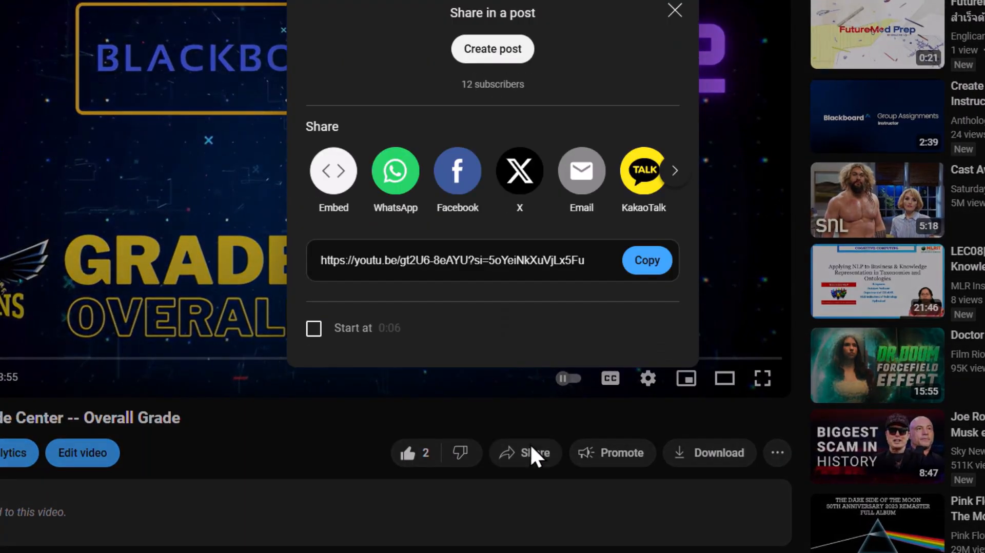
pyautogui.click(340, 176)
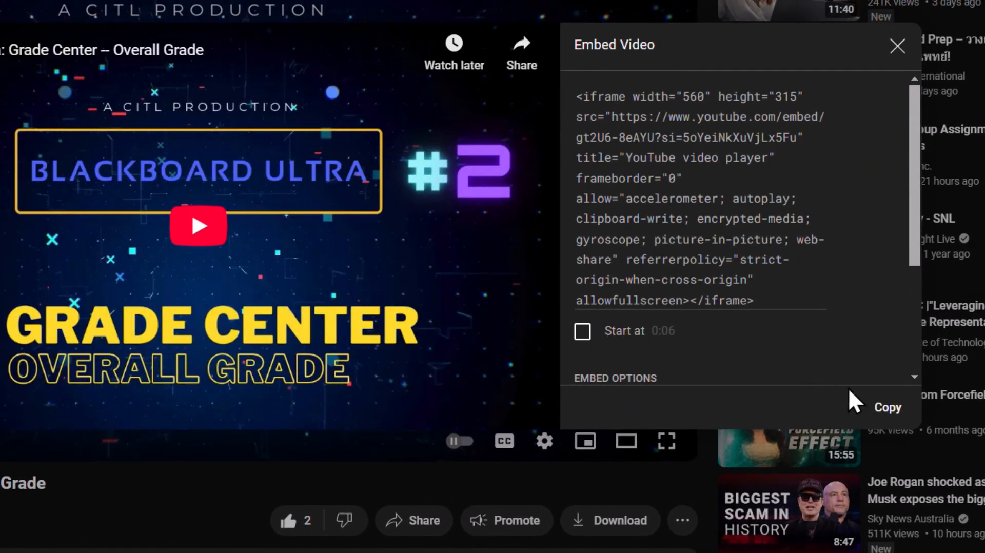
pyautogui.click(888, 408)
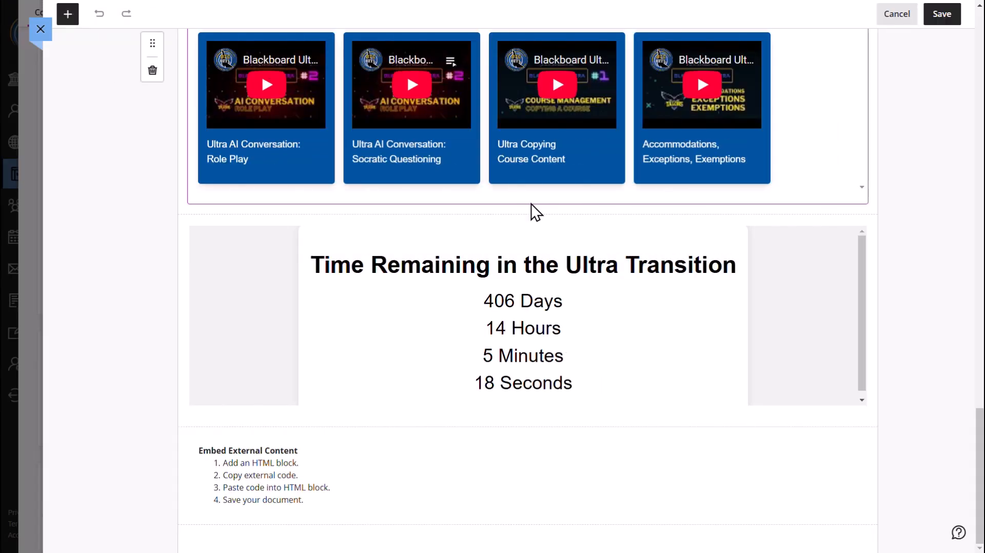
# - In the Blackboard document, insert an HTML block above the countdown timer containing the copied YouTube embed code
pyautogui.click(527, 214)
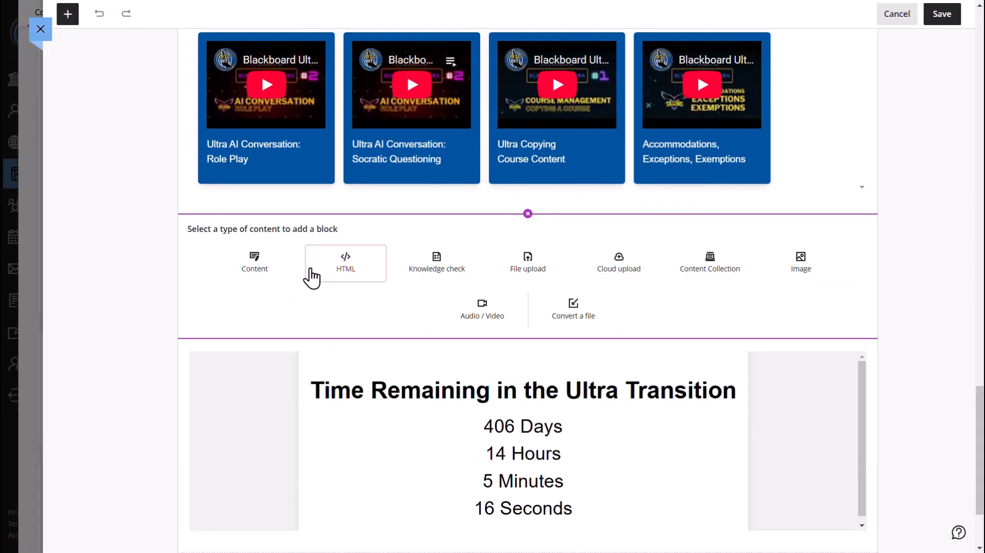
pyautogui.click(357, 267)
pyautogui.hotkey('ctrl', 'v')
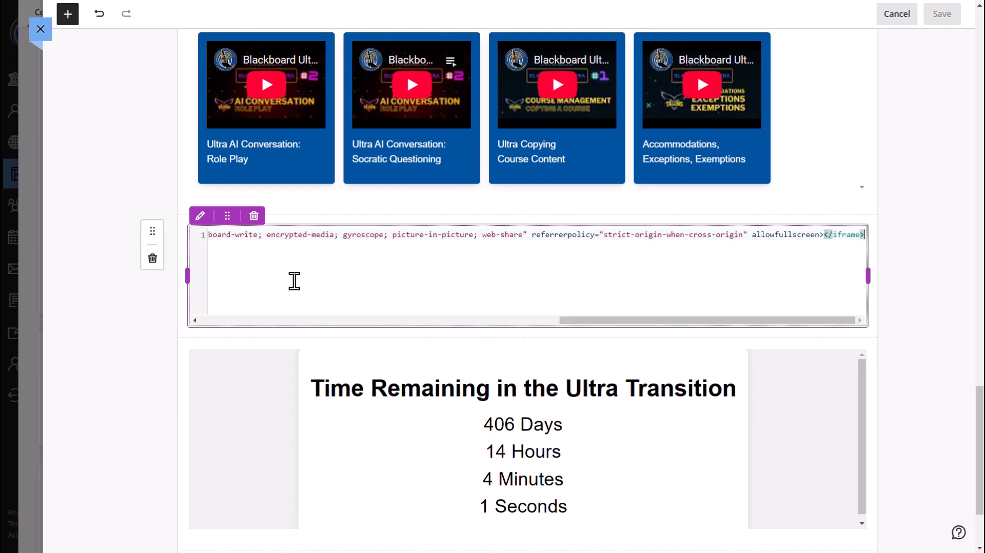
pyautogui.click(149, 332)
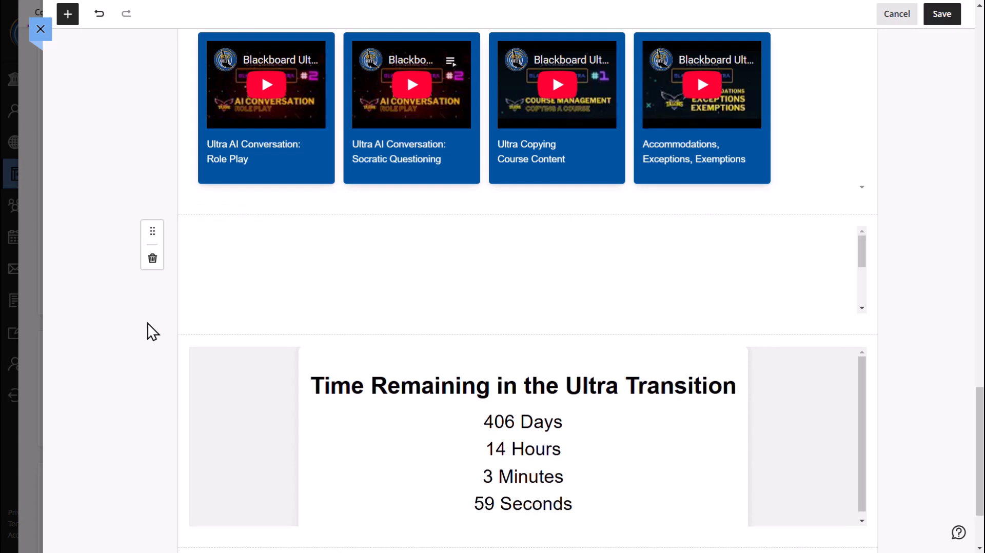
# - Narrow the embedded video block to half the page width and place the countdown timer block beside it
pyautogui.moveTo(867, 325); pyautogui.dragTo(539, 323)
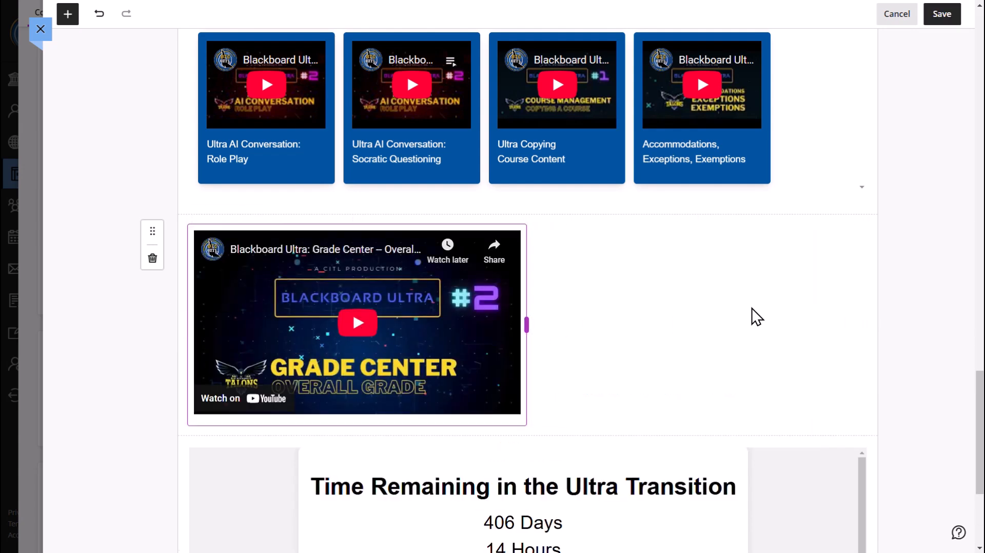
pyautogui.scroll(-4, 197, 307)
pyautogui.moveTo(196, 308); pyautogui.dragTo(567, 176)
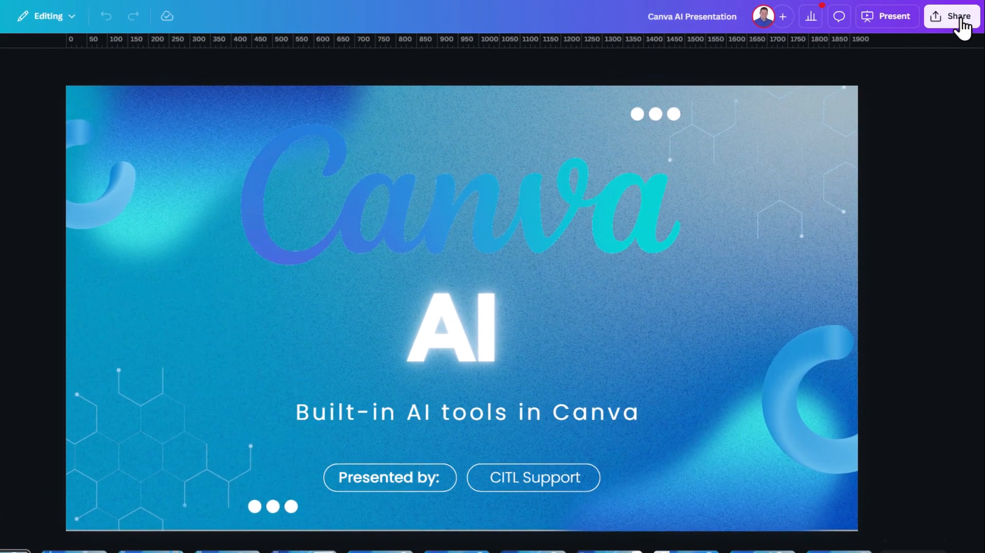
# - In Canva, create an embed link for the Canva AI Presentation and copy its HTML embed code
pyautogui.click(962, 16)
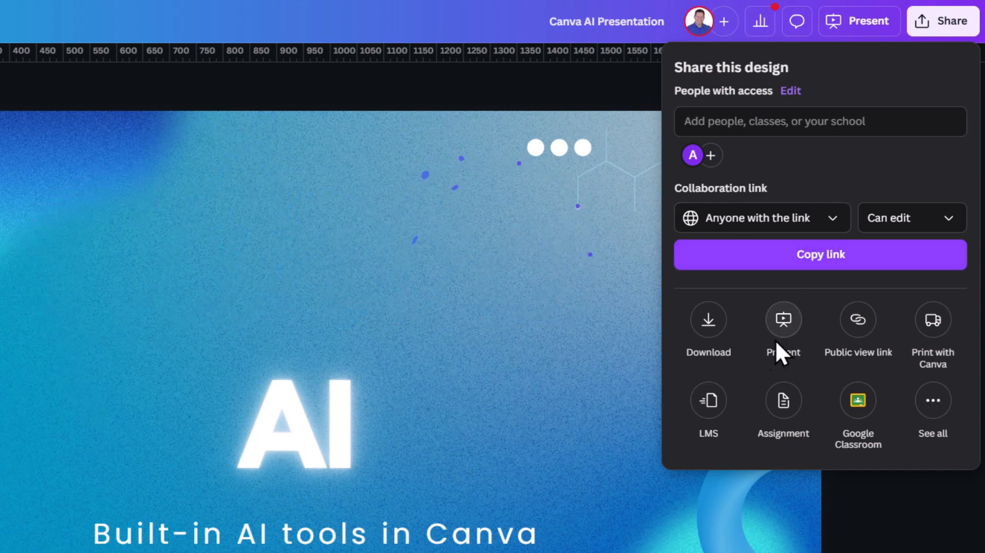
pyautogui.click(935, 408)
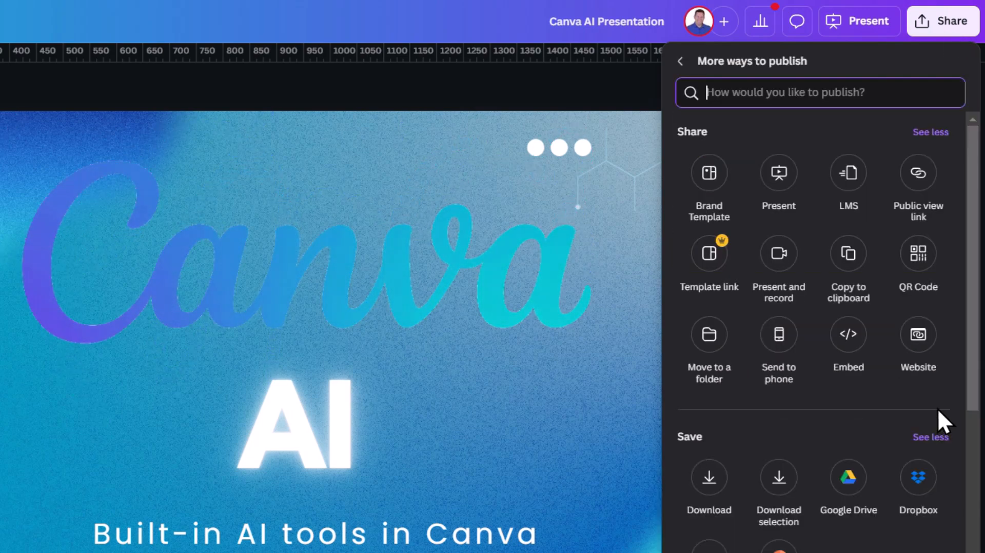
pyautogui.click(850, 337)
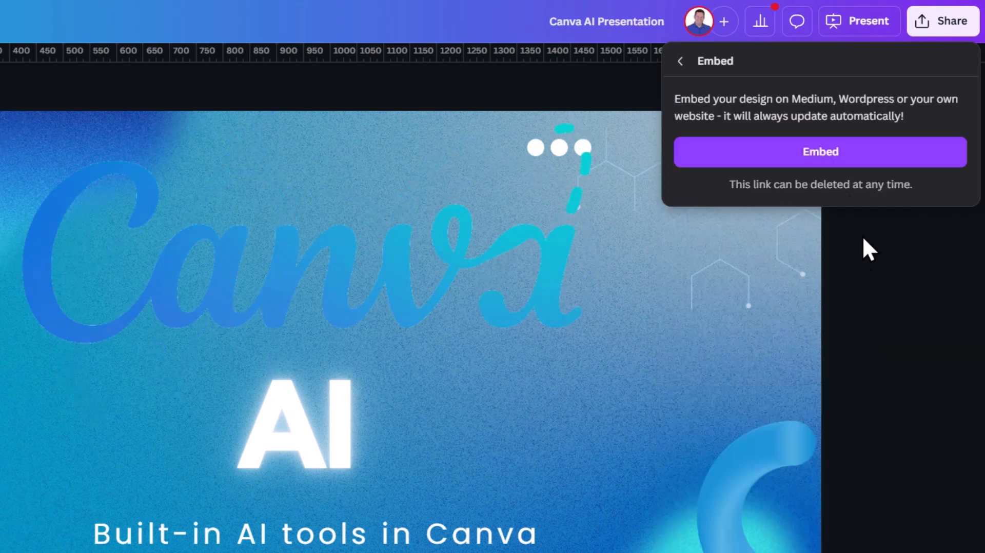
pyautogui.click(807, 154)
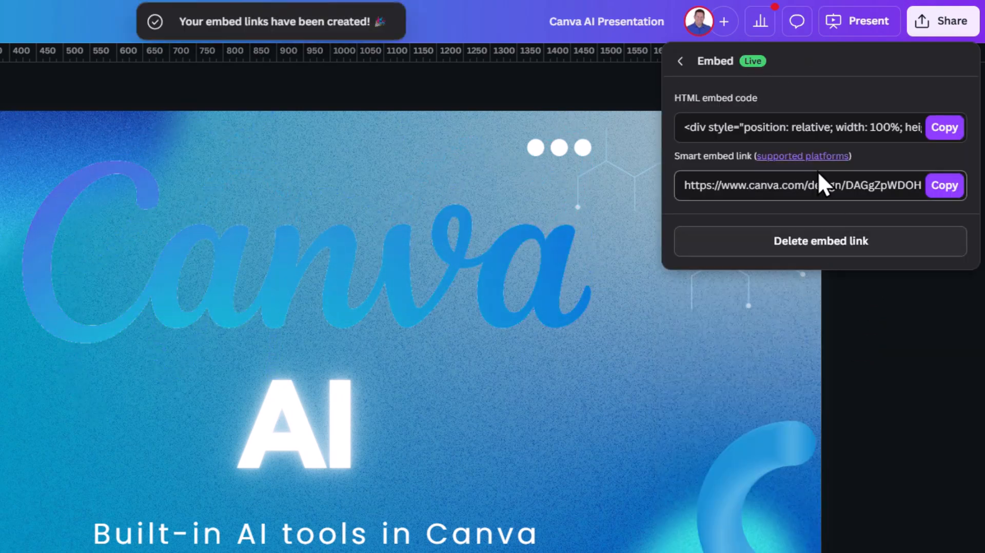
pyautogui.click(950, 138)
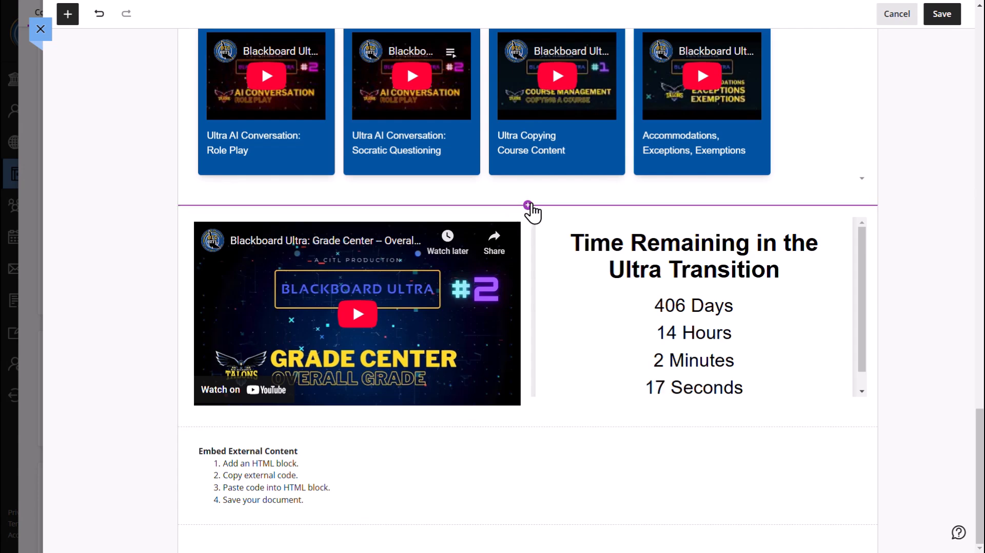
# - In the Blackboard document, insert an HTML block between the video cards and the video-timer row, containing the copied Canva embed code
pyautogui.click(528, 205)
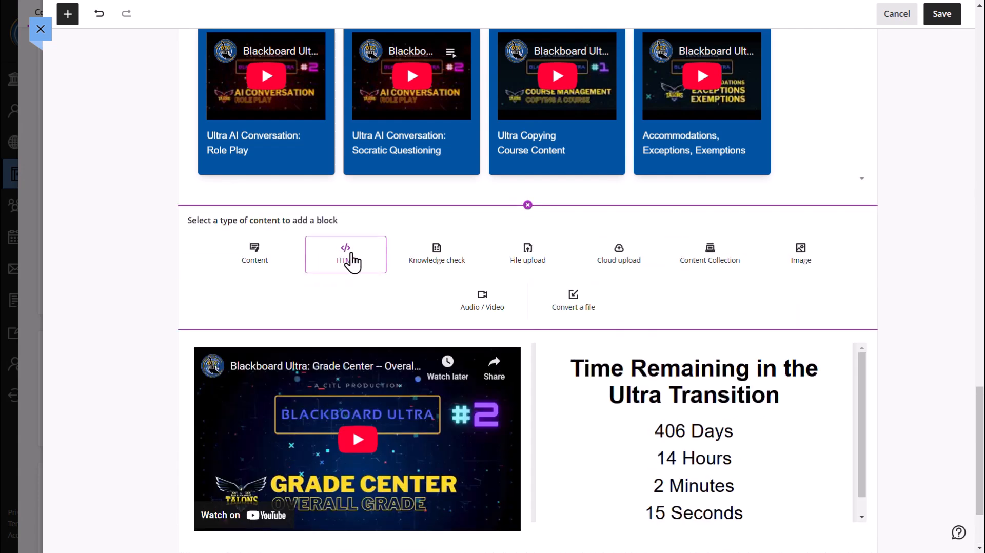
pyautogui.click(353, 260)
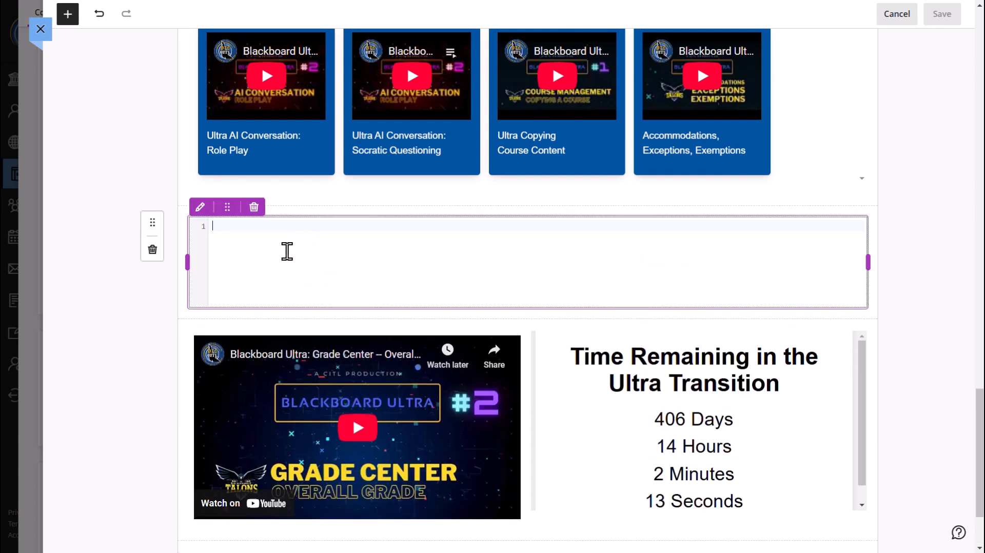
pyautogui.hotkey('ctrl', 'v')
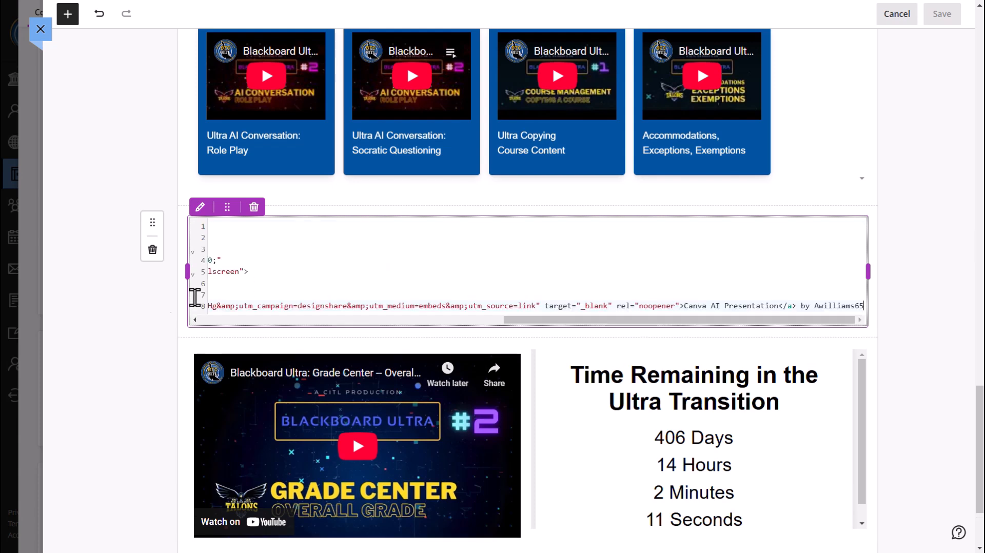
pyautogui.click(161, 330)
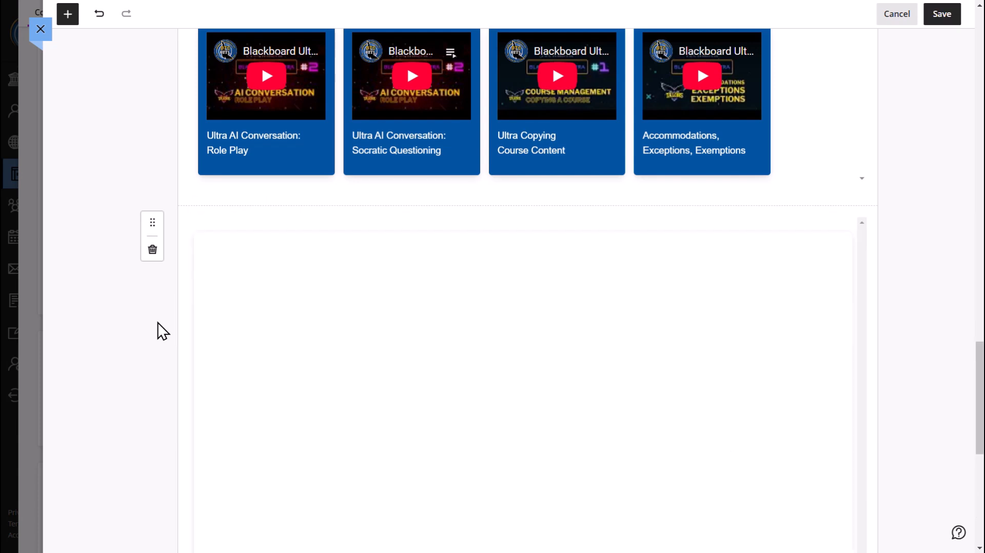
pyautogui.scroll(-1, 157, 323)
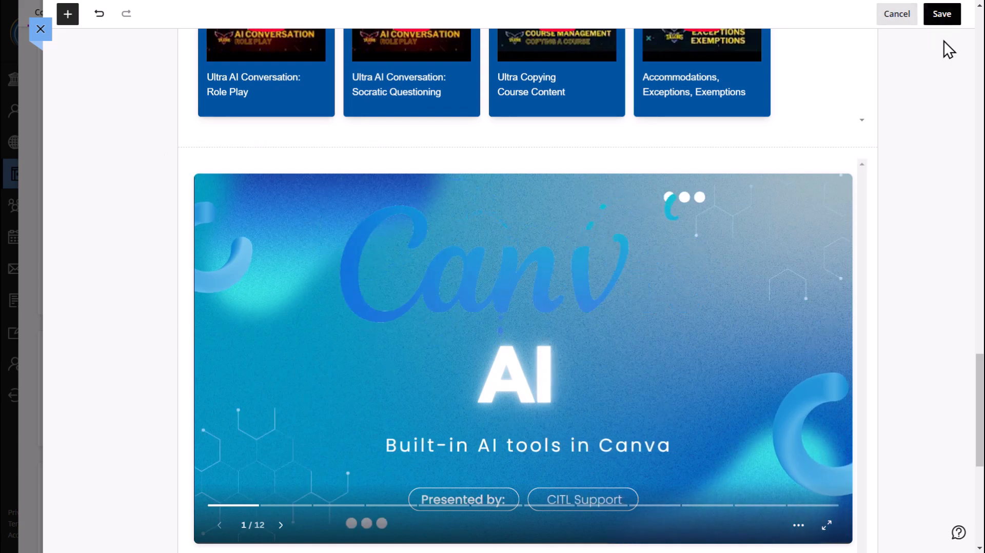
# - Save the document and advance the embedded Canva presentation to the Magic Design slide
pyautogui.click(944, 15)
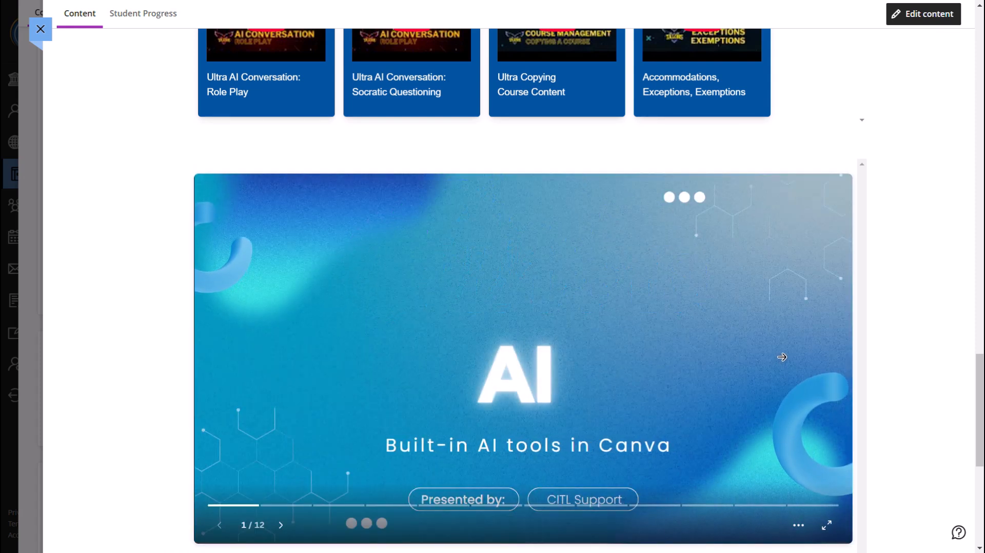
pyautogui.click(782, 355)
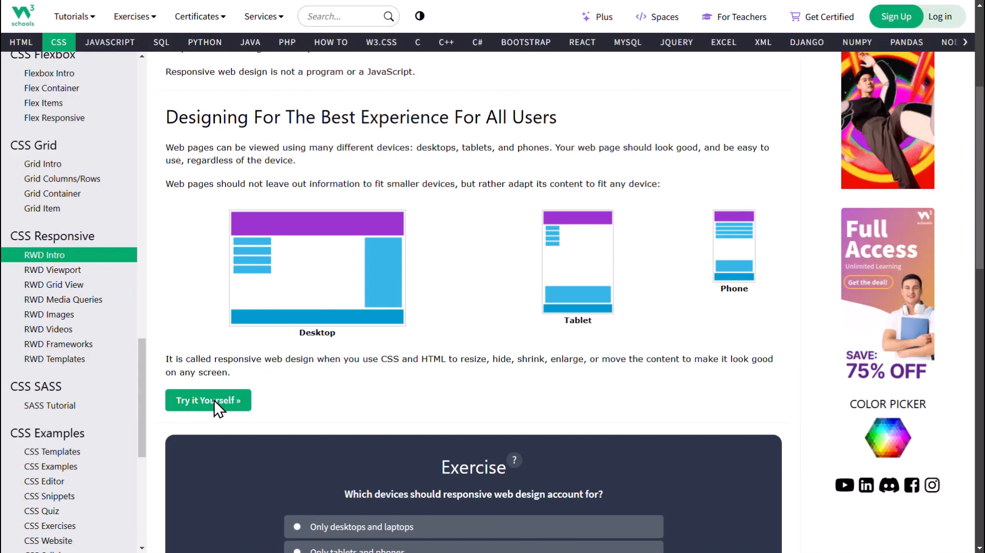
# - On W3Schools, open the try-it editor for the responsive web design example and copy all of its HTML code
pyautogui.click(214, 401)
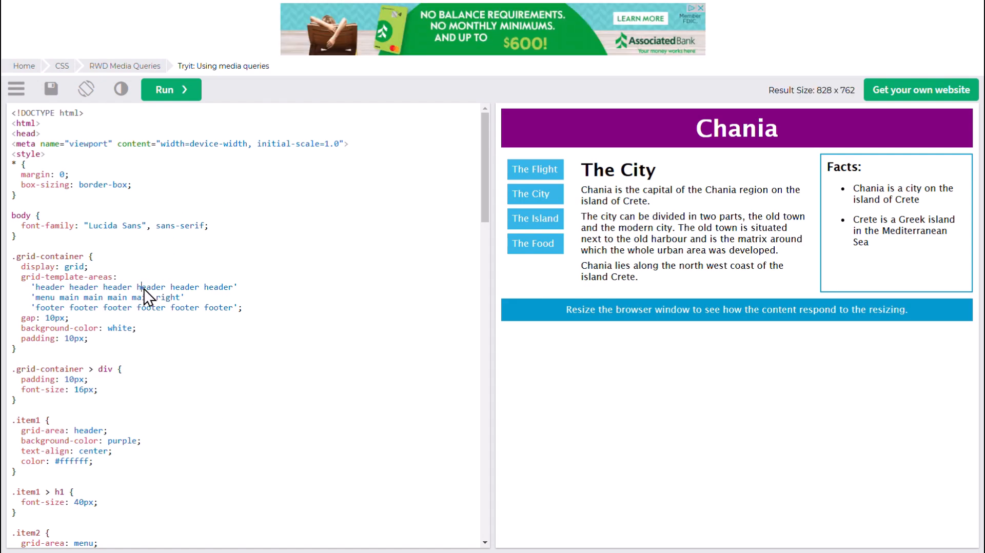
pyautogui.hotkey('ctrl', 'a')
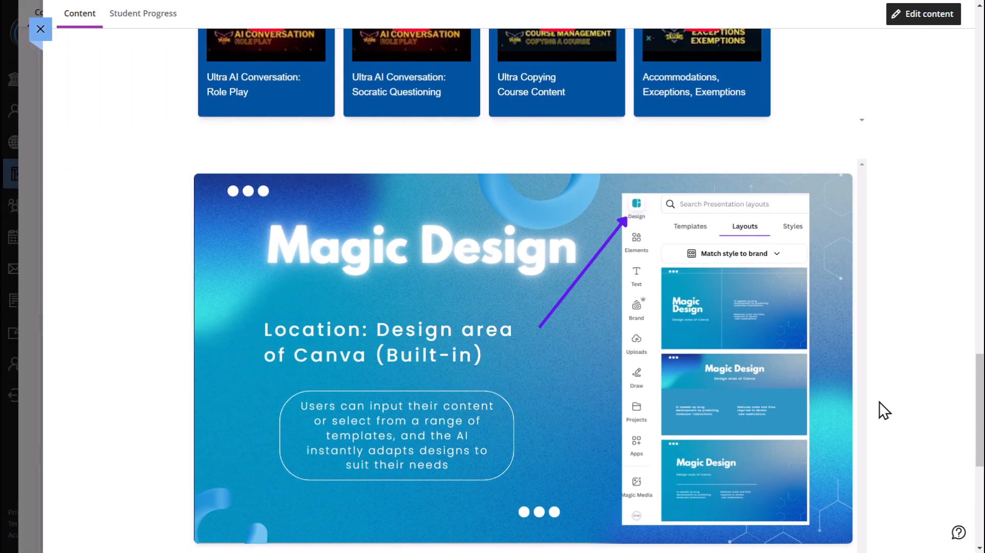
# - In the Blackboard document, add an HTML block with the copied W3Schools code above the "Embed External Content" text and save the document
pyautogui.scroll(-7, 879, 403)
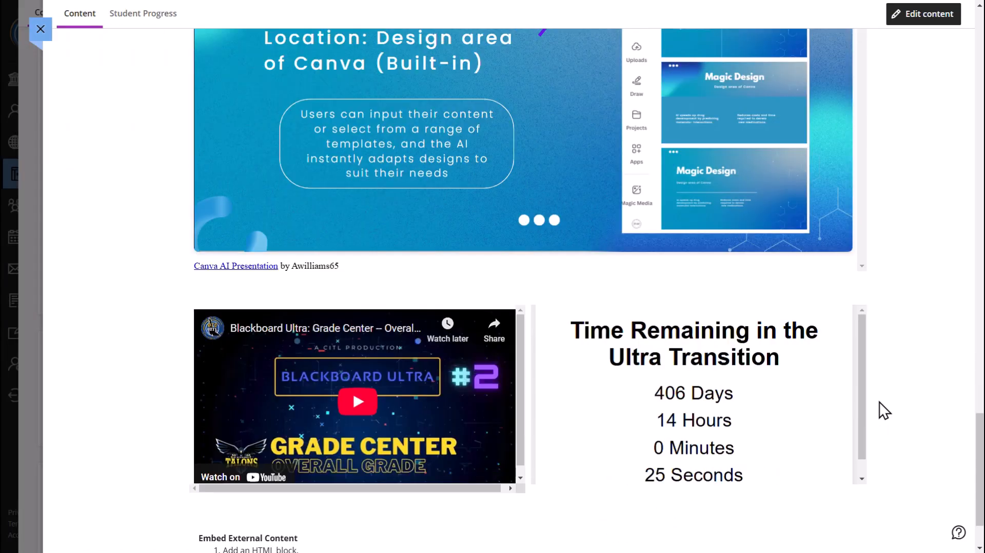
pyautogui.click(945, 17)
pyautogui.click(528, 427)
pyautogui.scroll(-3, 347, 479)
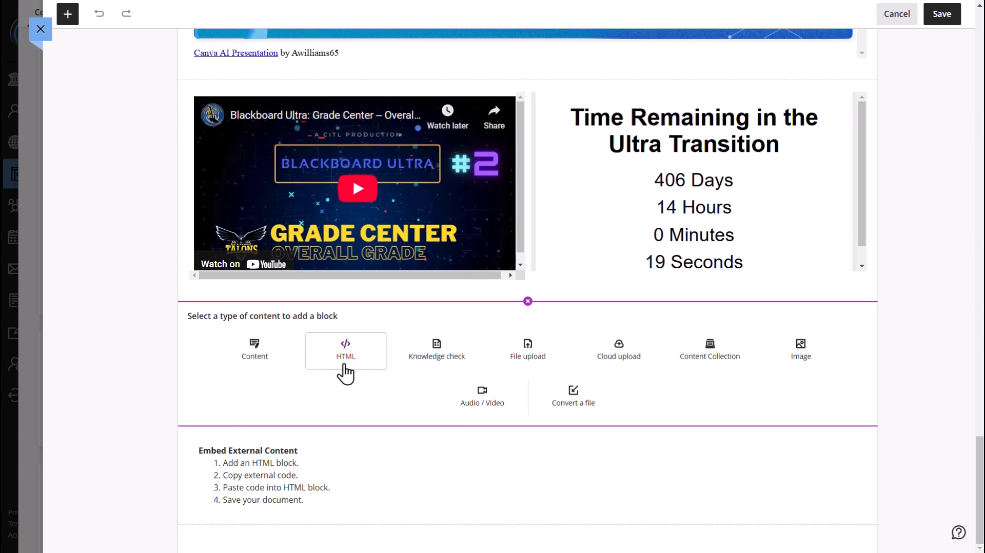
pyautogui.click(354, 351)
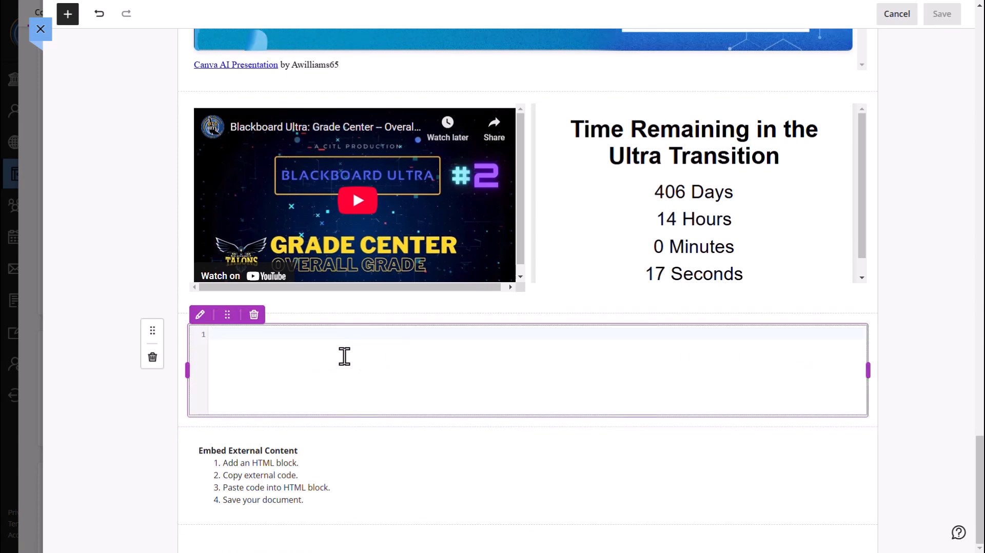
pyautogui.hotkey('ctrl', 'v')
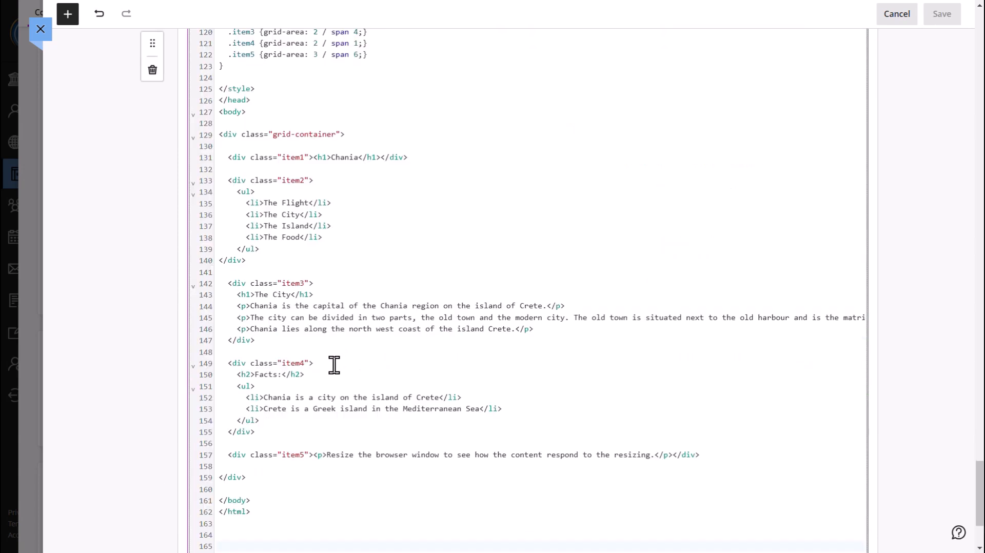
pyautogui.click(146, 396)
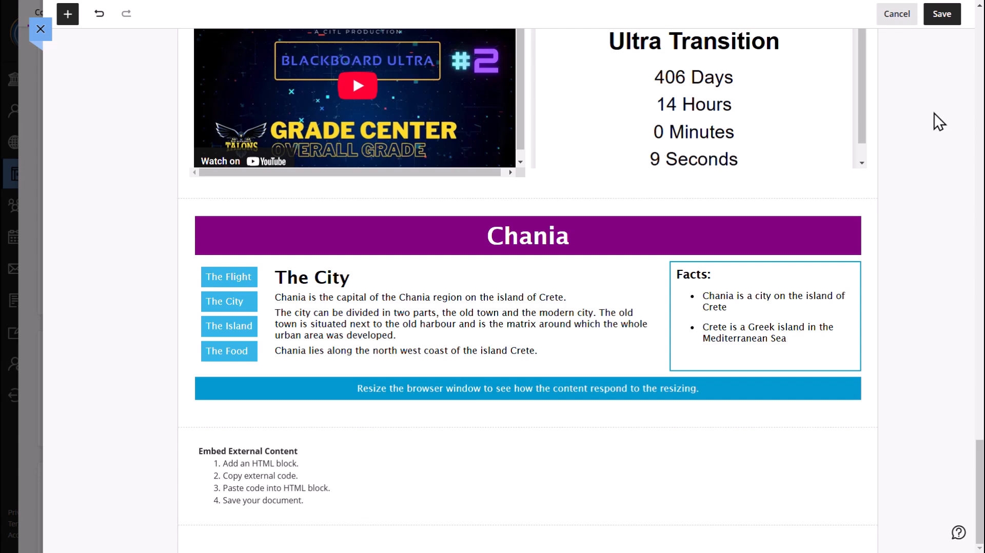
pyautogui.click(941, 18)
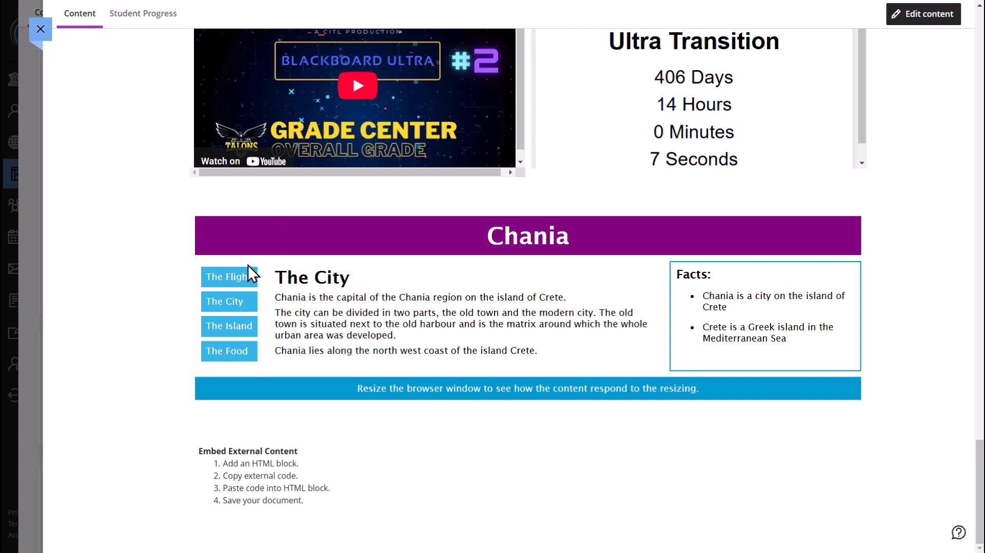